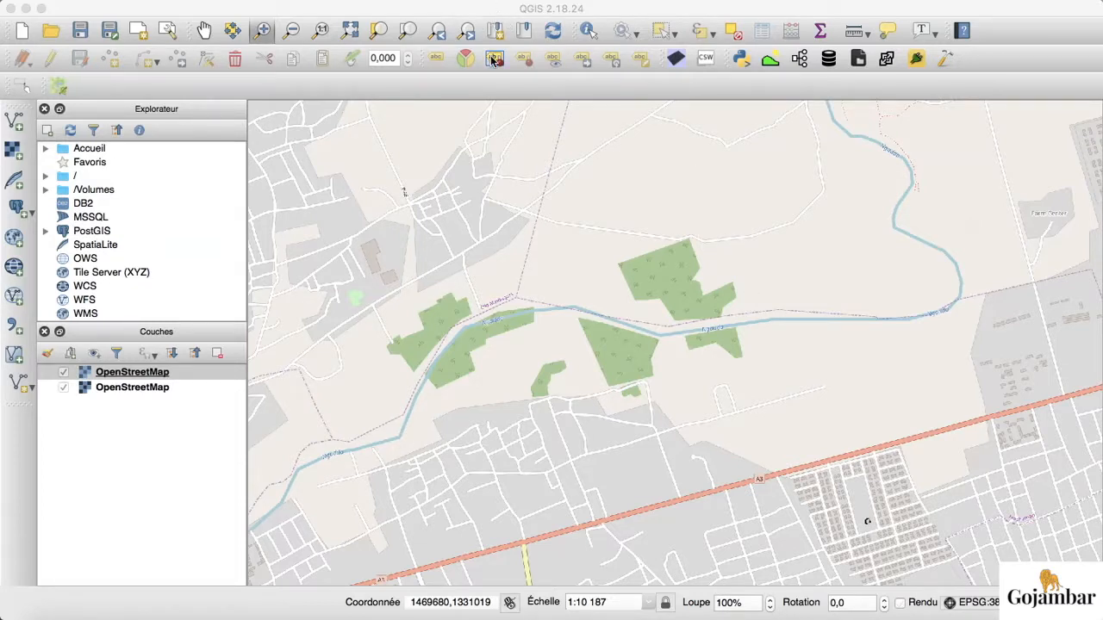
pyautogui.click(483, 85)
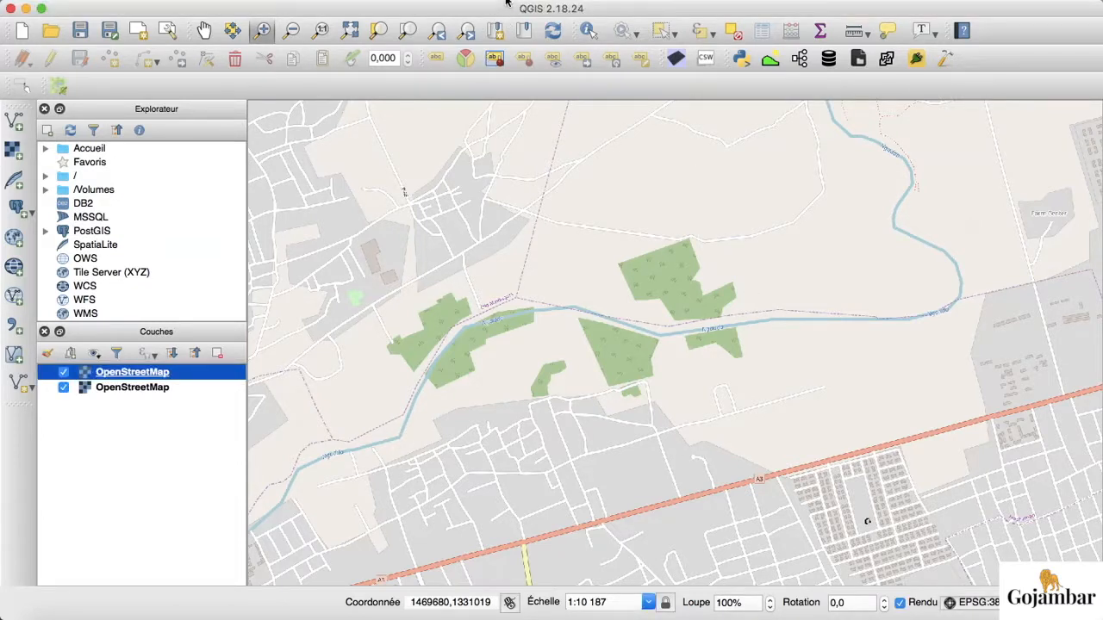
pyautogui.click(615, 2)
pyautogui.moveTo(638, 40)
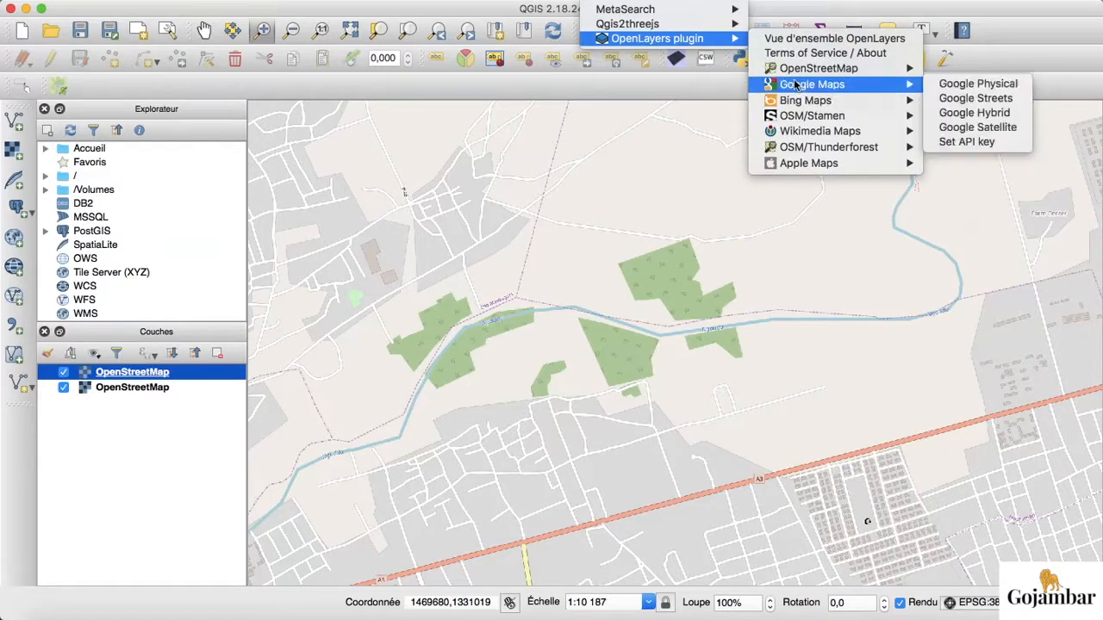
pyautogui.moveTo(792, 69)
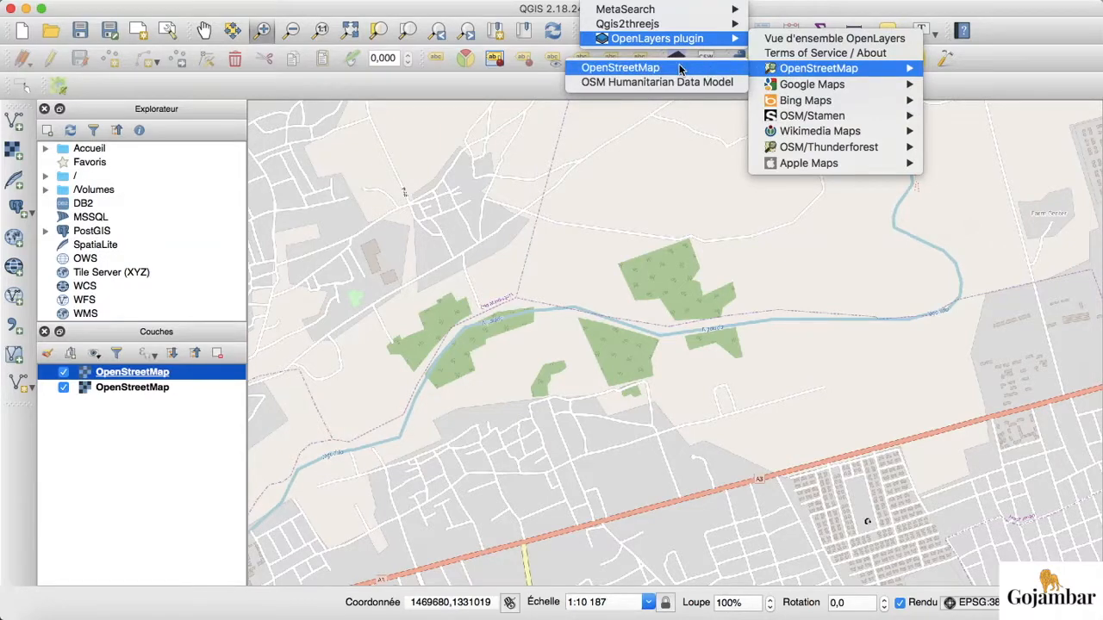
# Step: Remove the upper of the two duplicate OpenStreetMap layers from the project
pyautogui.click(199, 379)
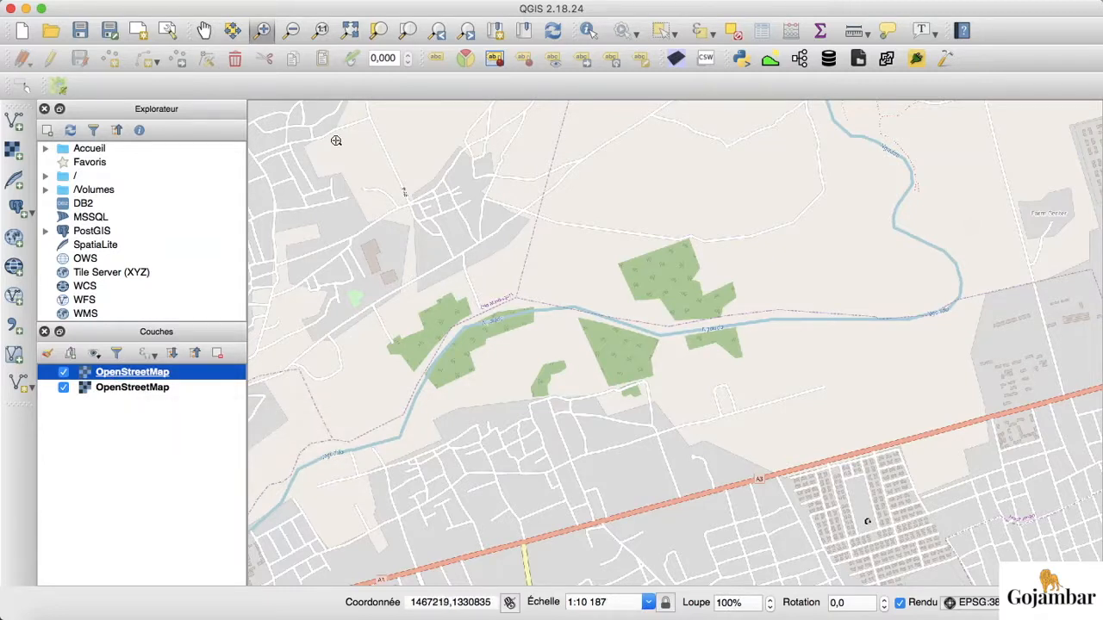
pyautogui.click(218, 352)
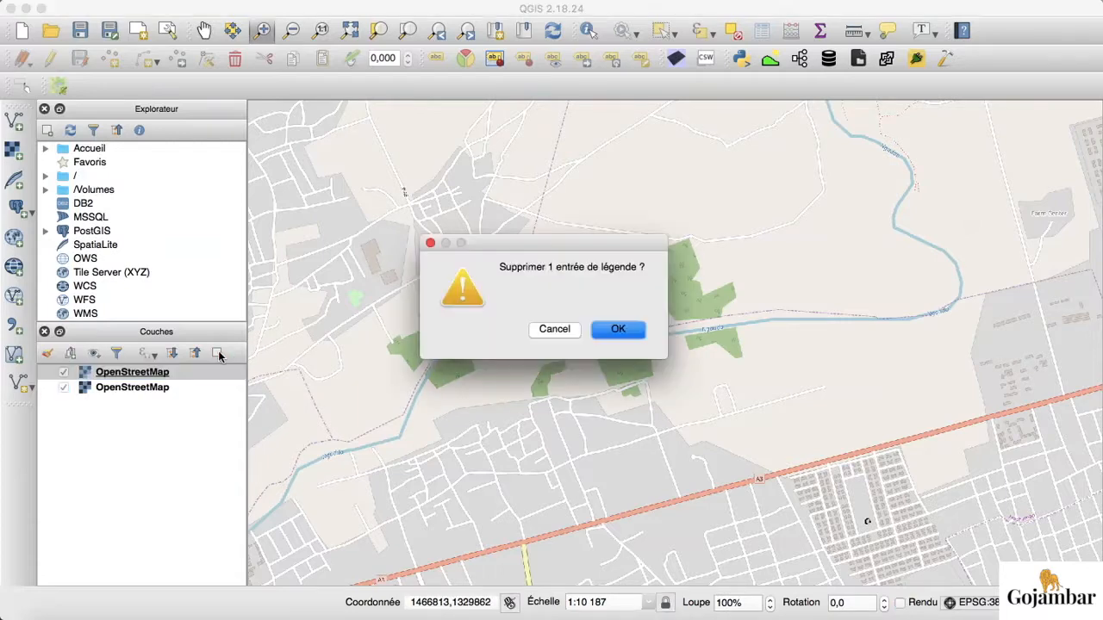
pyautogui.click(618, 329)
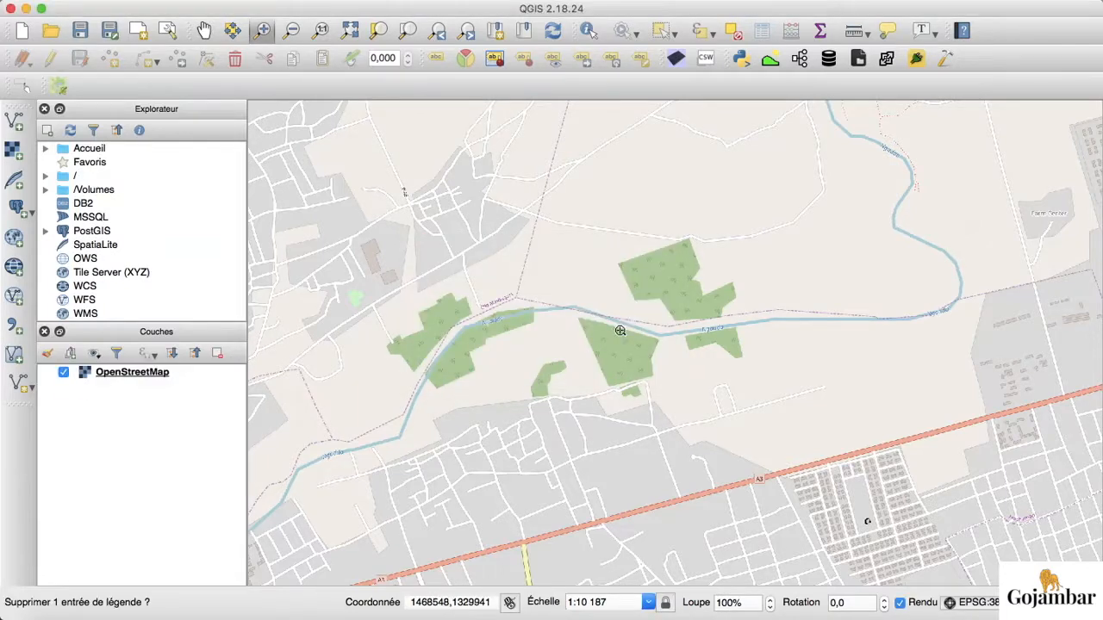
# Step: Start a new shapefile layer and set its geometry type to Polygone
pyautogui.click(228, 2)
pyautogui.moveTo(280, 10)
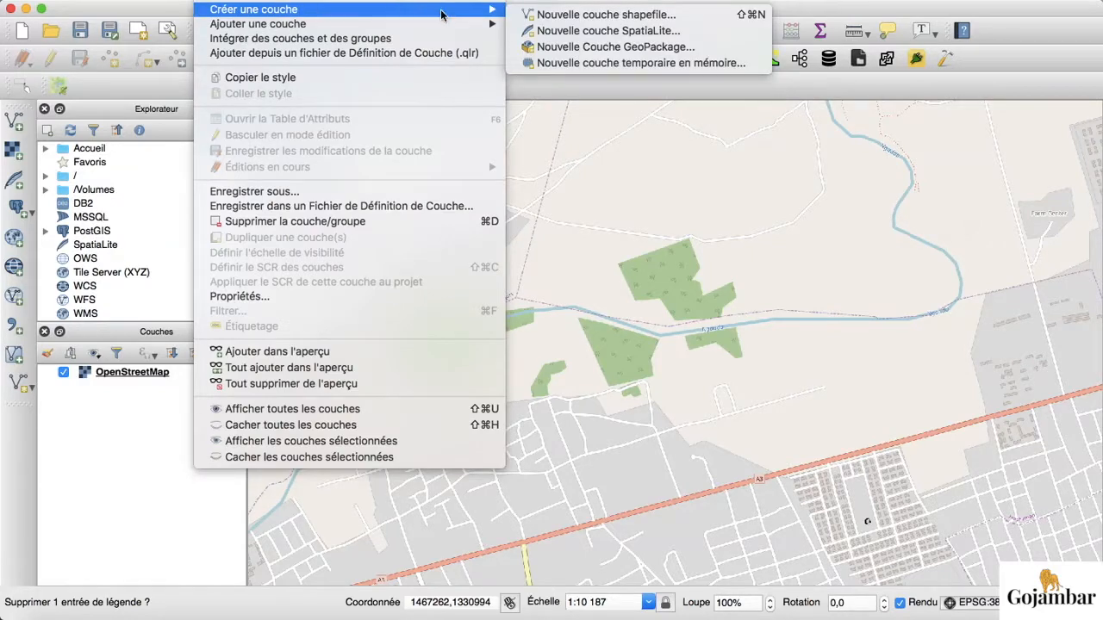
pyautogui.click(565, 17)
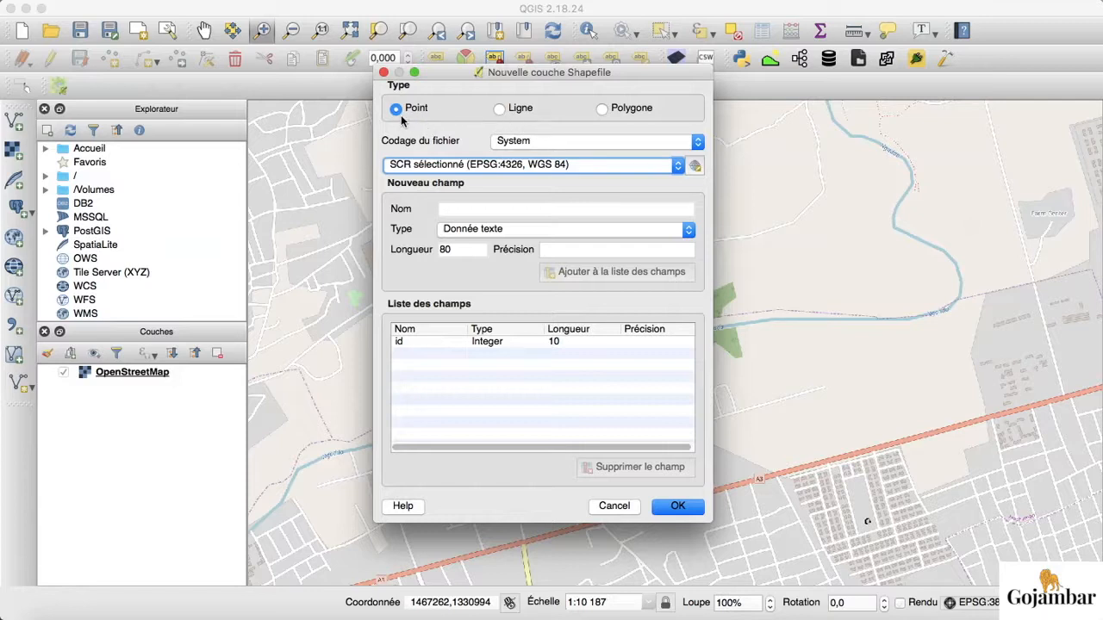
pyautogui.click(501, 110)
pyautogui.click(603, 110)
# Step: Add a text field named Espaces to the new layer's field list
pyautogui.click(514, 208)
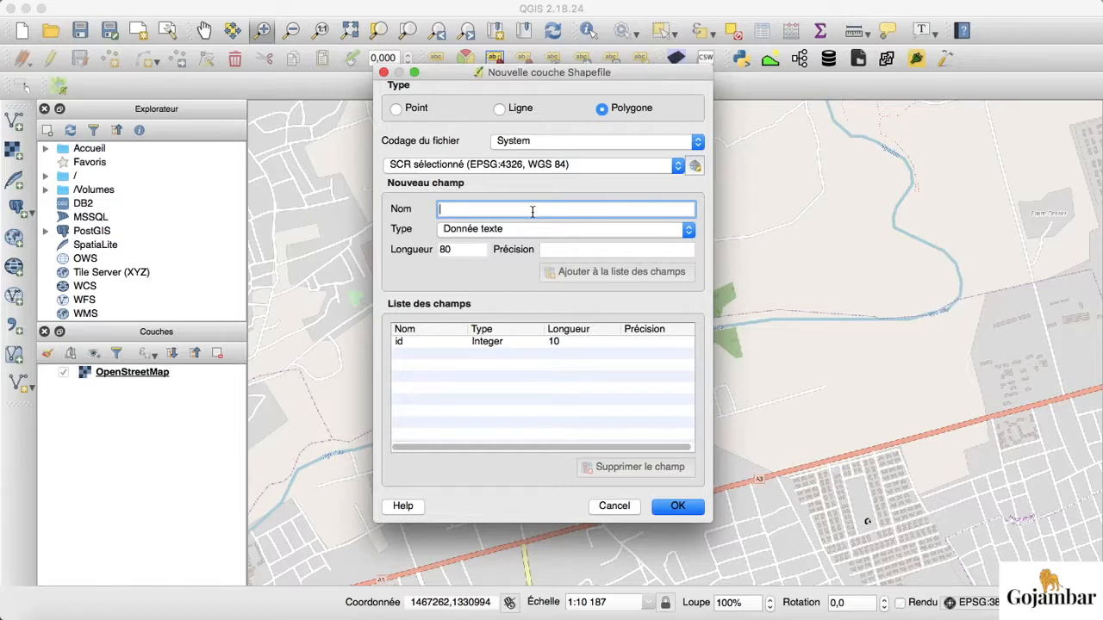
pyautogui.write('Es')
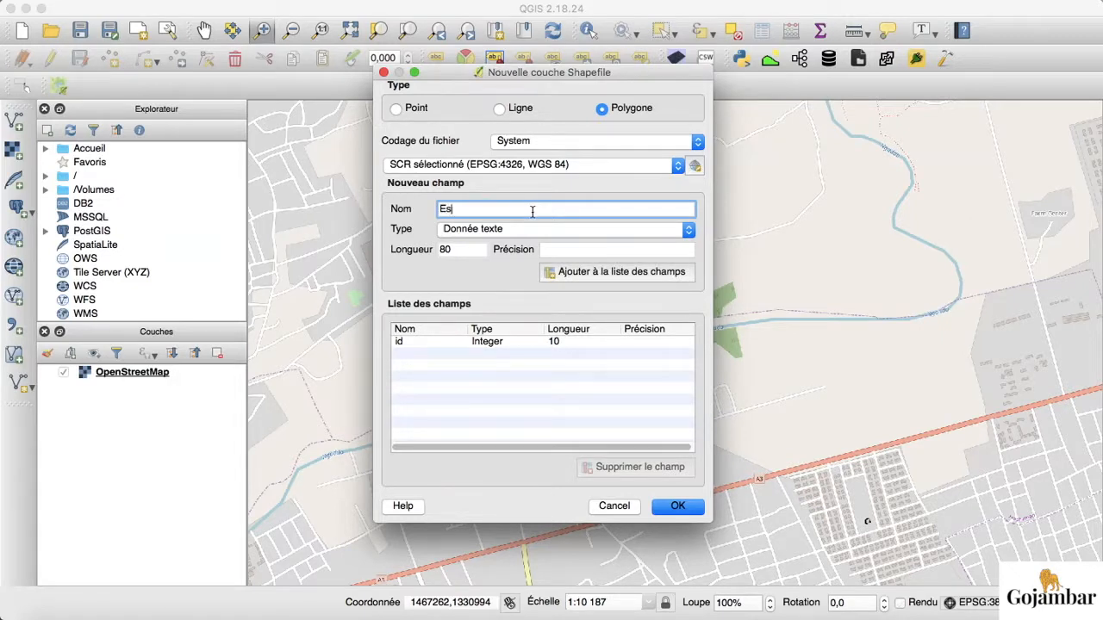
pyautogui.write('paces')
pyautogui.click(633, 274)
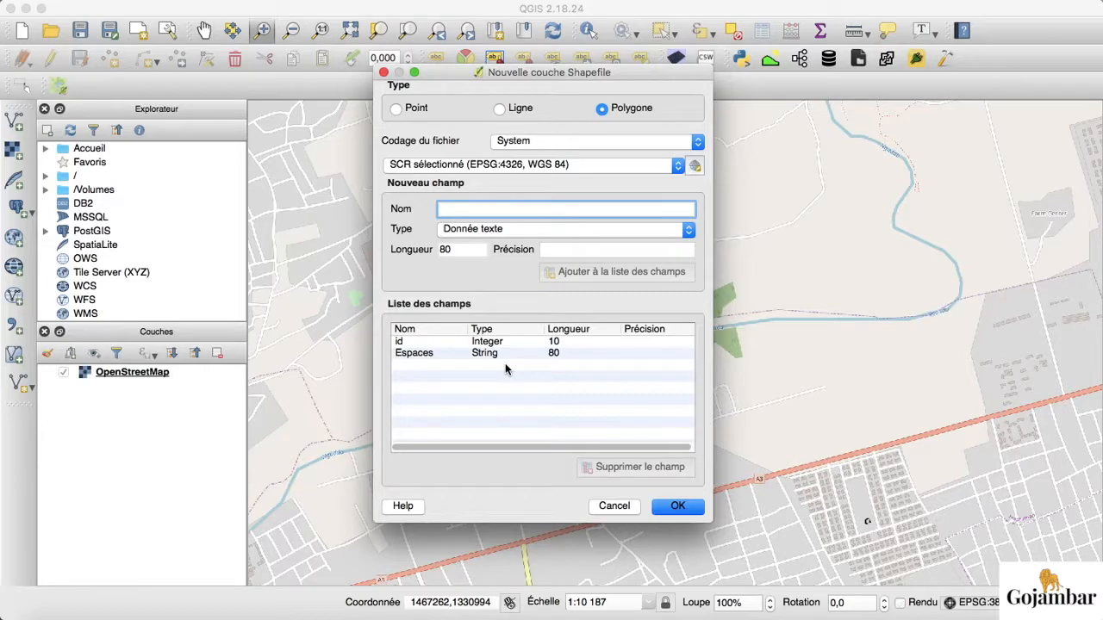
# Step: Accept the layer definition and save the shapefile as Espaces in the Bureau folder
pyautogui.click(677, 506)
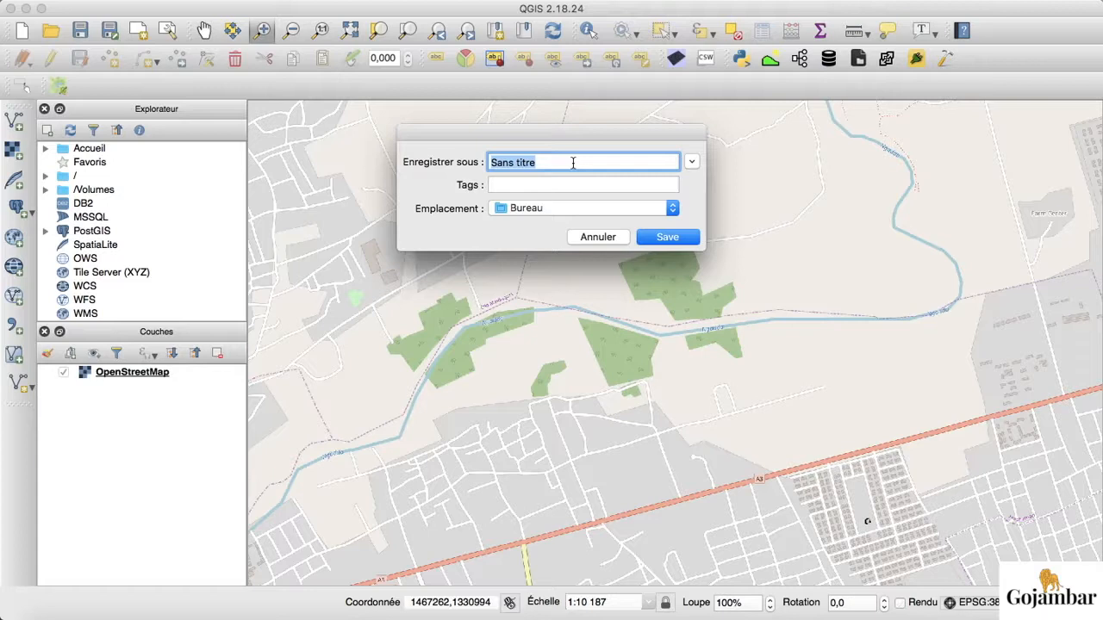
pyautogui.press('BackSpace')
pyautogui.write('Espaces')
pyautogui.click(671, 238)
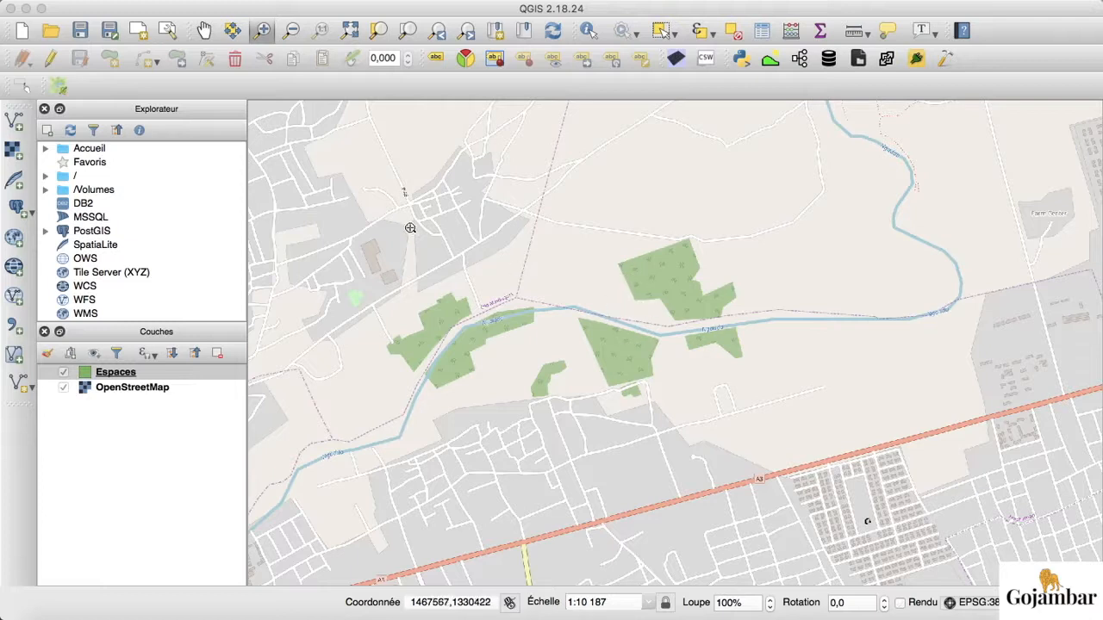
# Step: Turn on editing mode for the Espaces layer
pyautogui.click(182, 372)
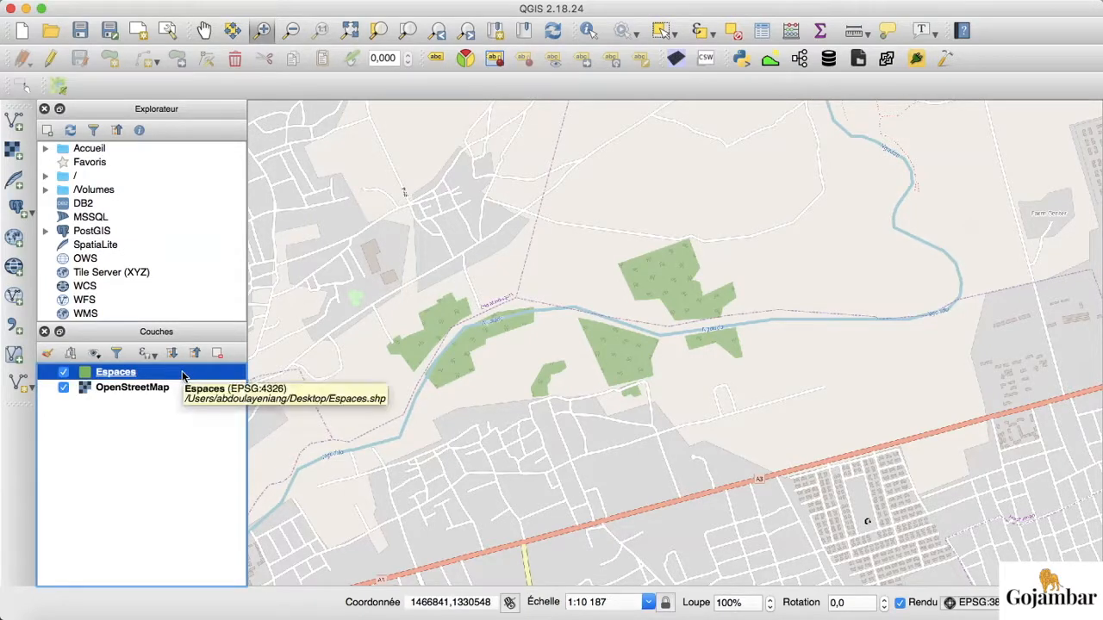
pyautogui.click(51, 63)
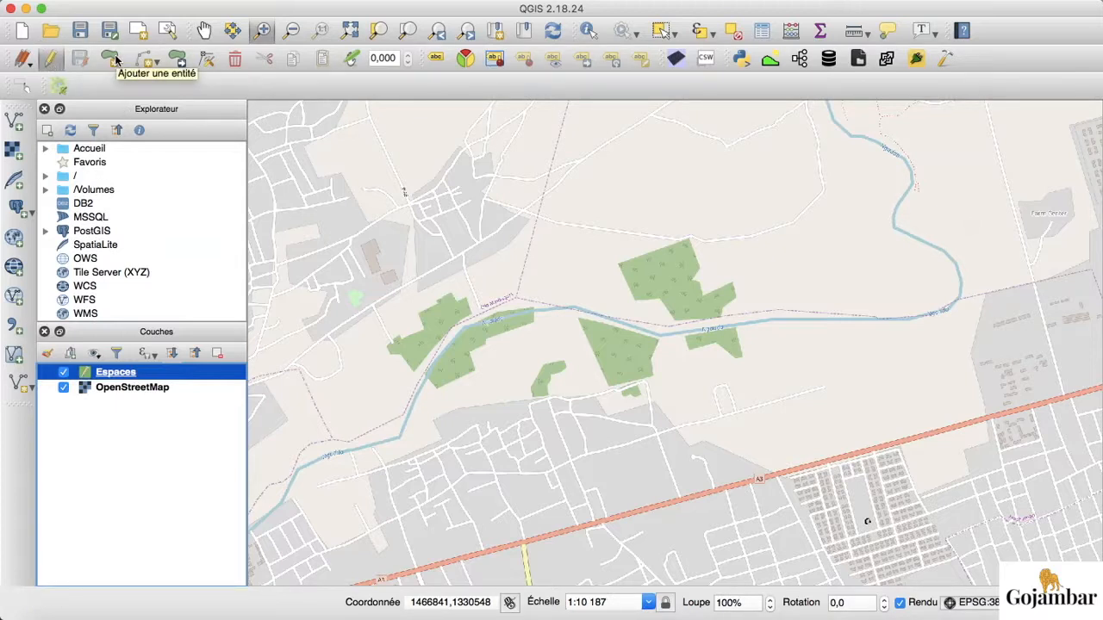
pyautogui.click(115, 59)
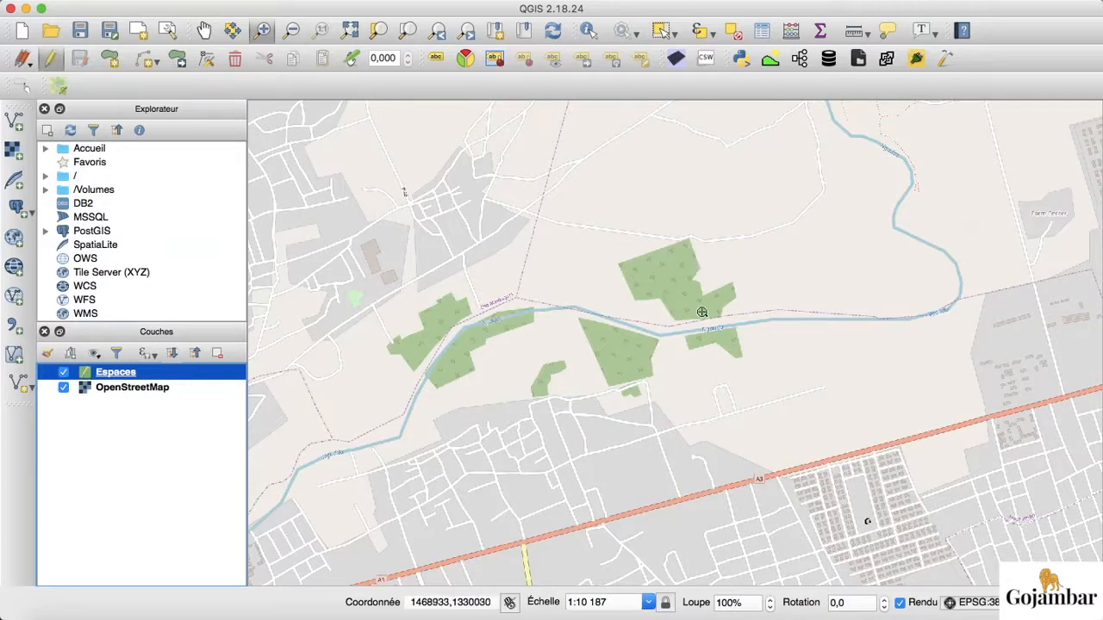
# Step: Digitize a polygon around the large irregular green area on the north side of the river
pyautogui.click(111, 60)
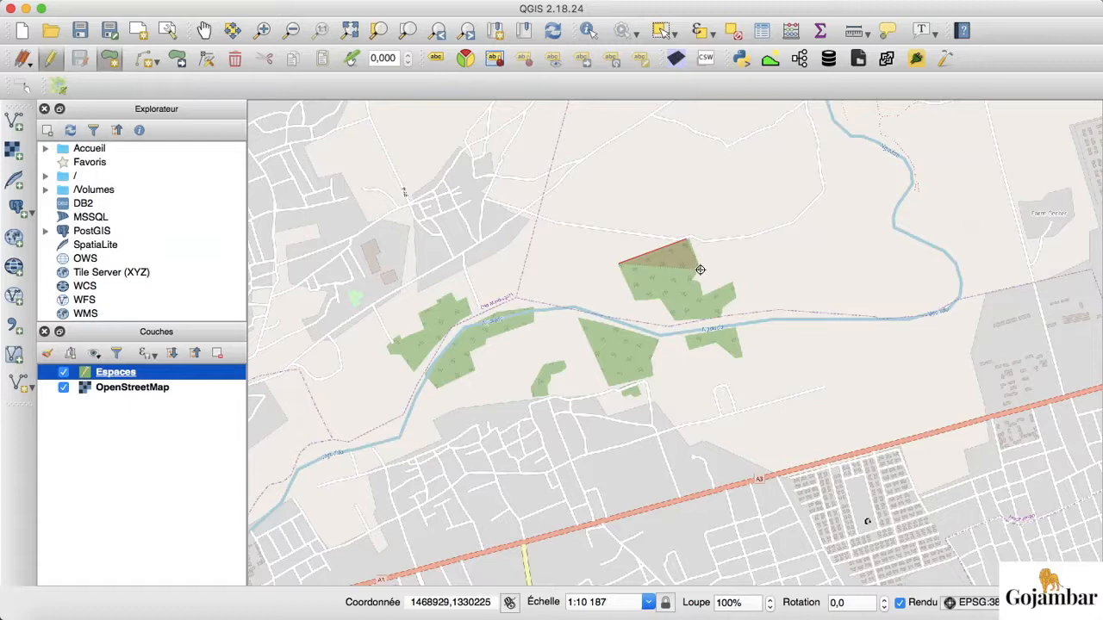
pyautogui.click(699, 269)
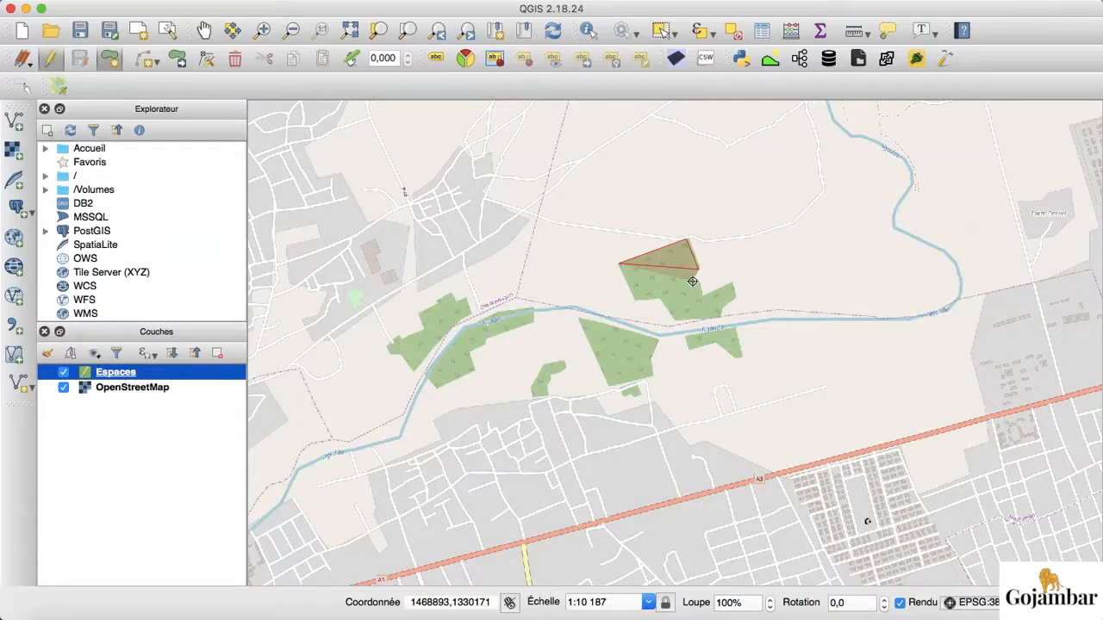
pyautogui.click(699, 284)
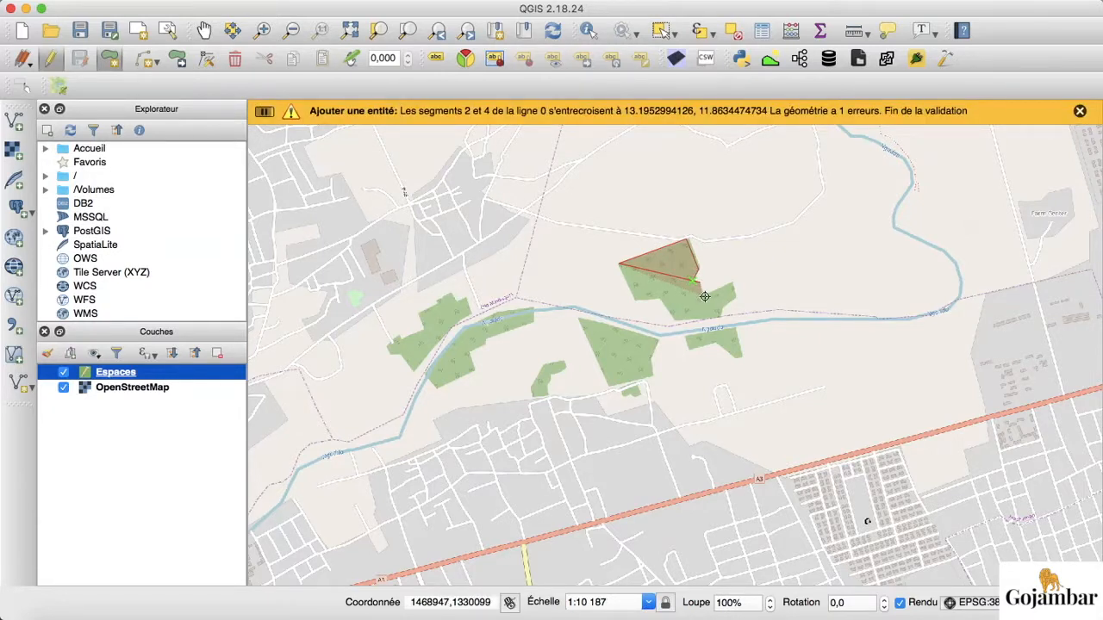
pyautogui.click(705, 297)
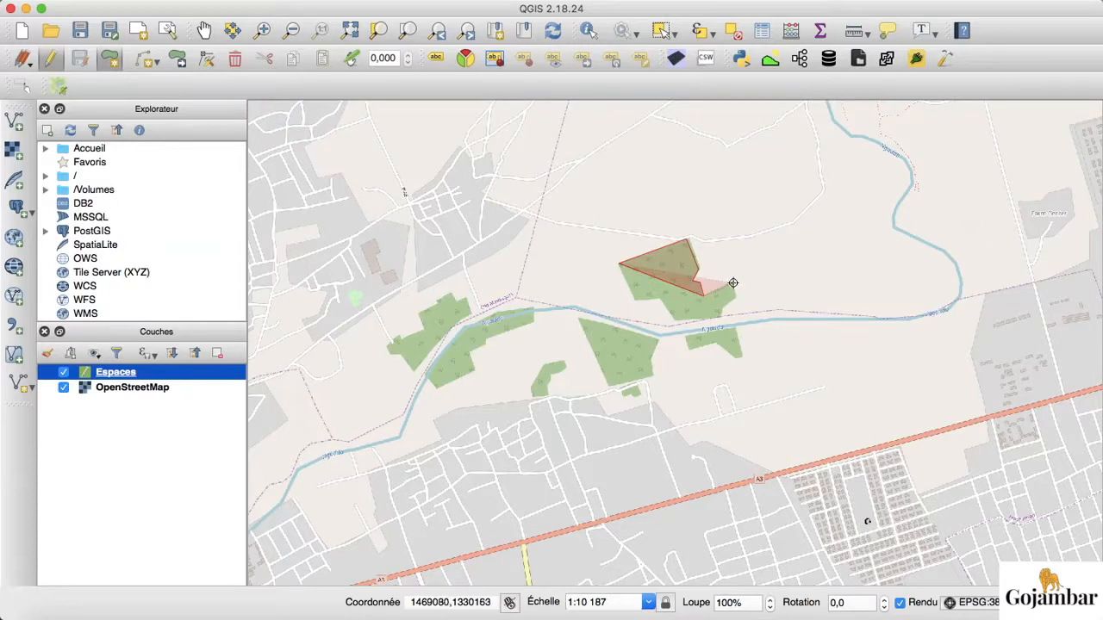
pyautogui.click(733, 283)
pyautogui.click(737, 298)
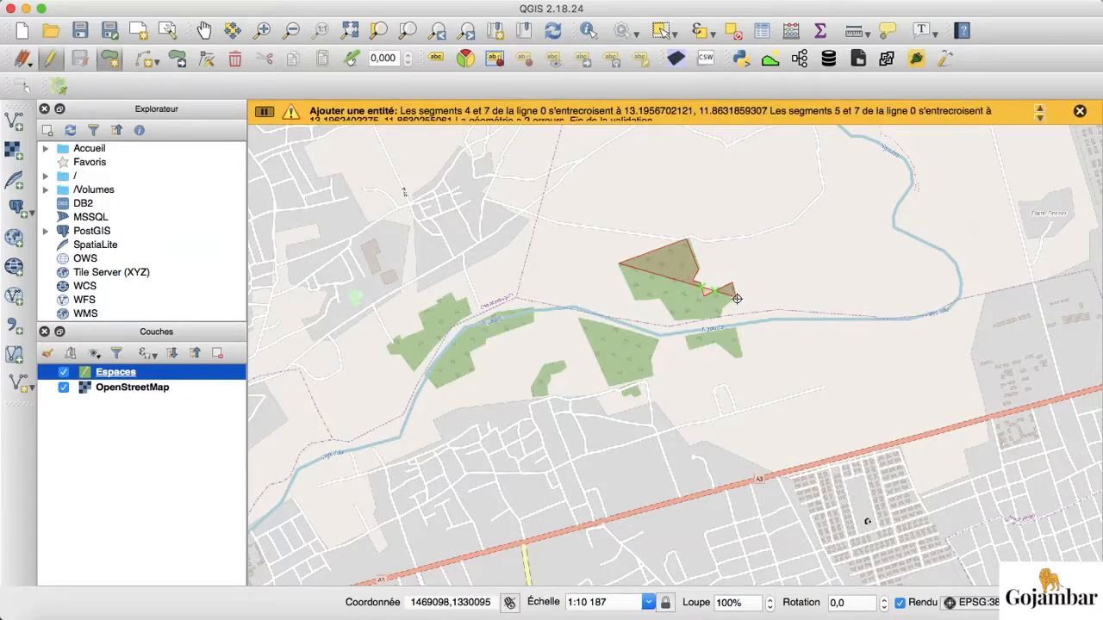
pyautogui.click(723, 311)
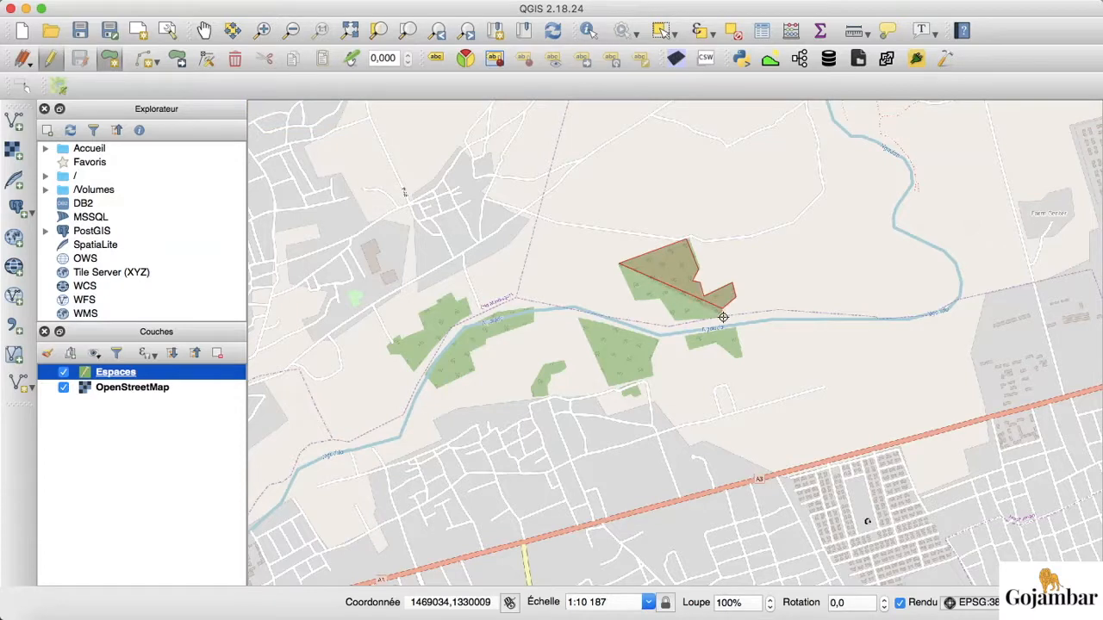
pyautogui.click(671, 319)
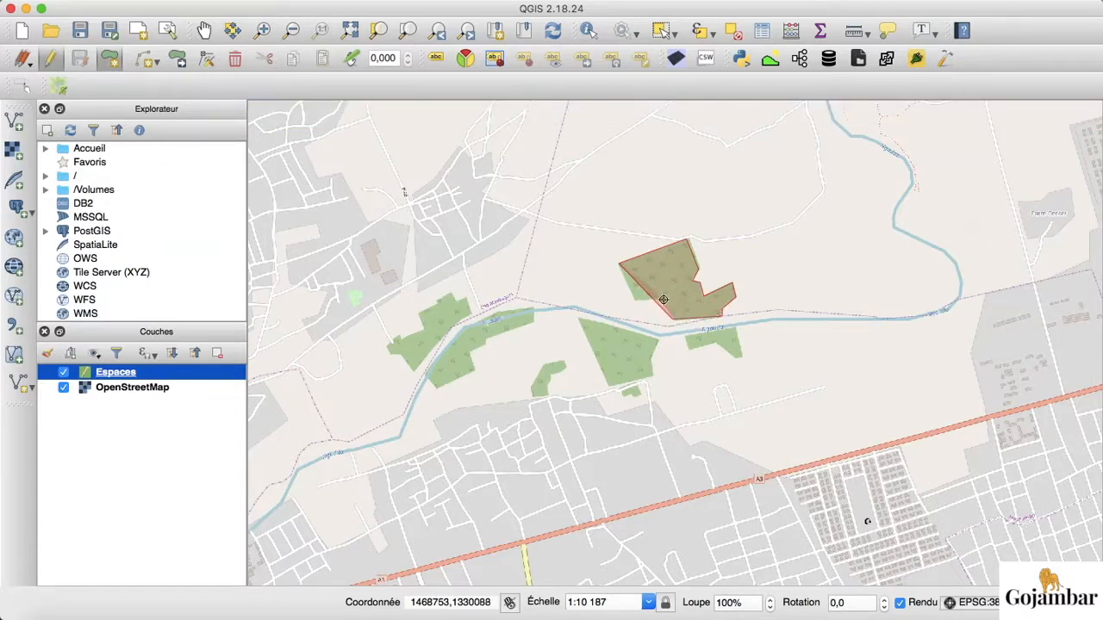
pyautogui.click(635, 301)
pyautogui.rightClick(619, 266)
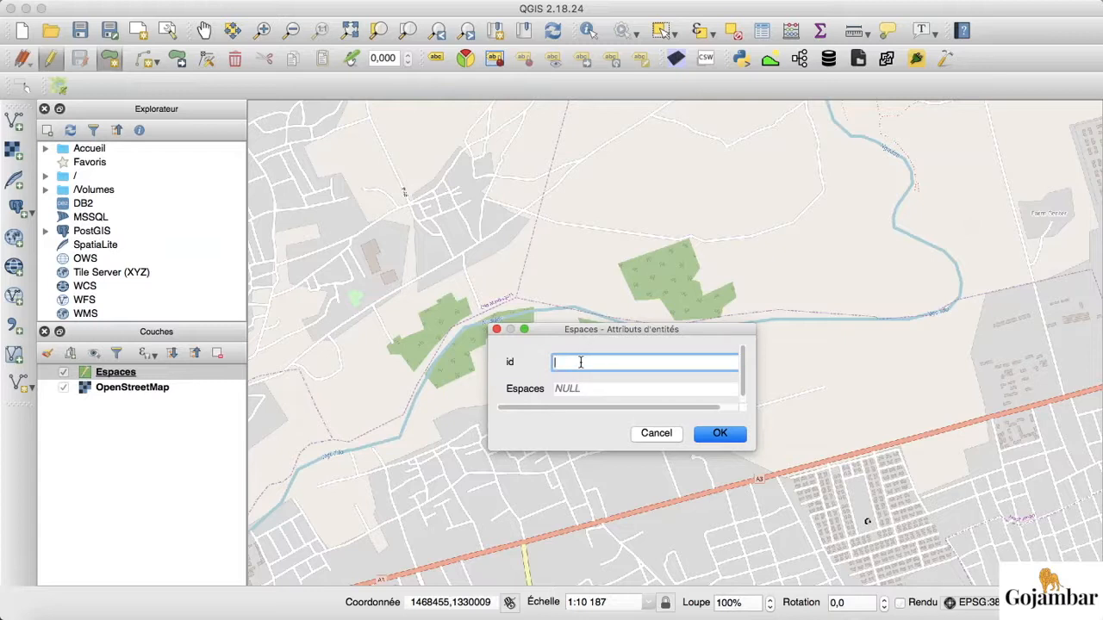
# Step: Set the new polygon's id to 1 and its Espaces attribute to "Espace vert"
pyautogui.write('1')
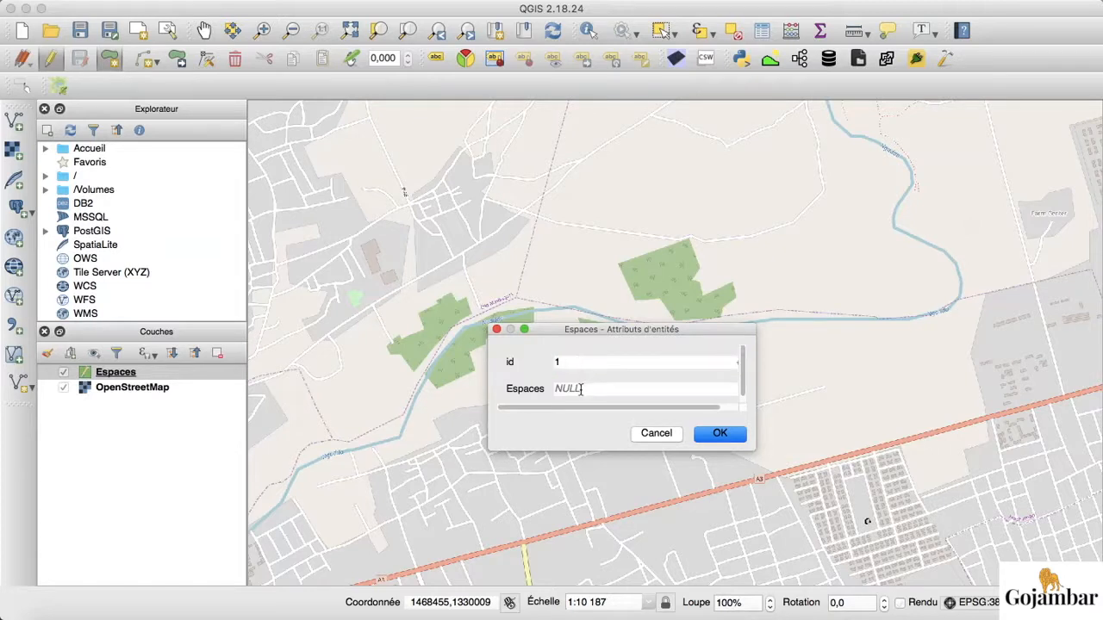
pyautogui.click(582, 389)
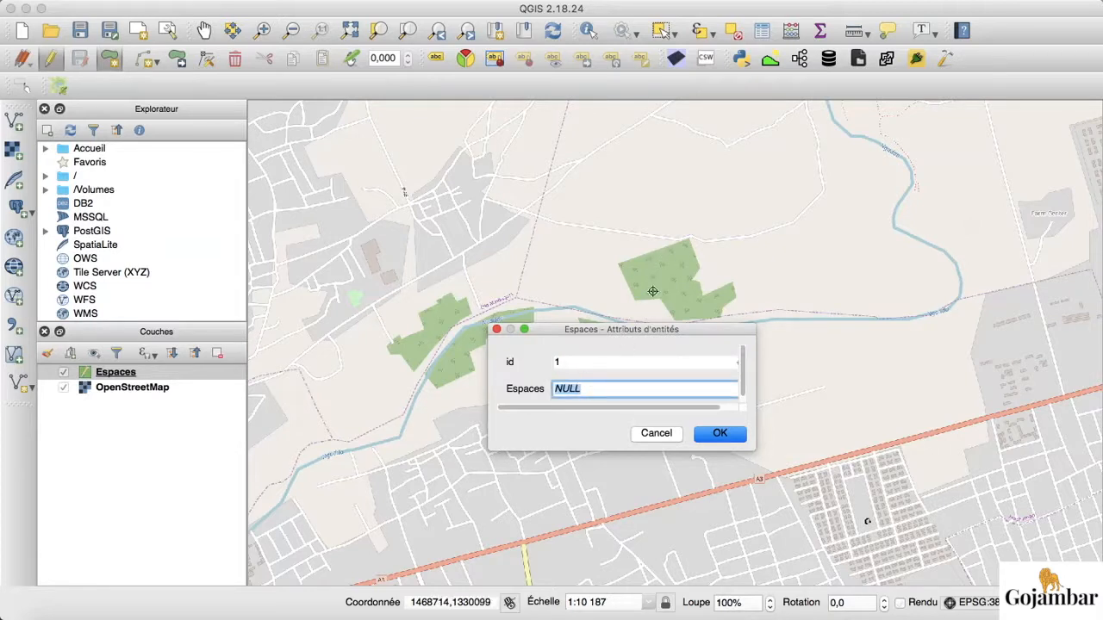
pyautogui.write('C')
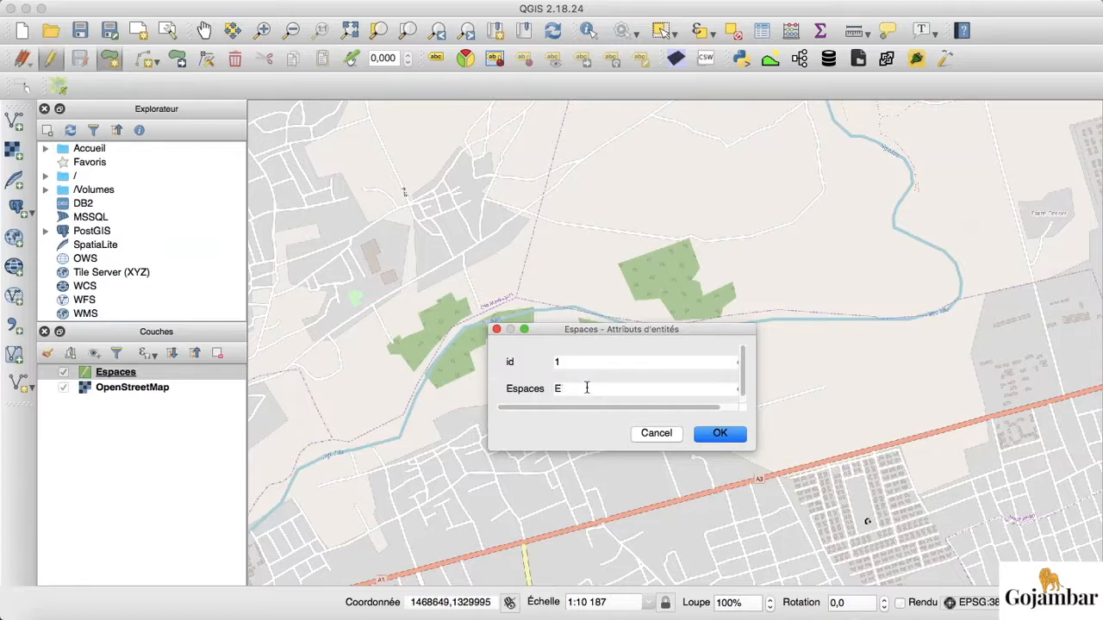
pyautogui.write('space vert')
pyautogui.click(708, 434)
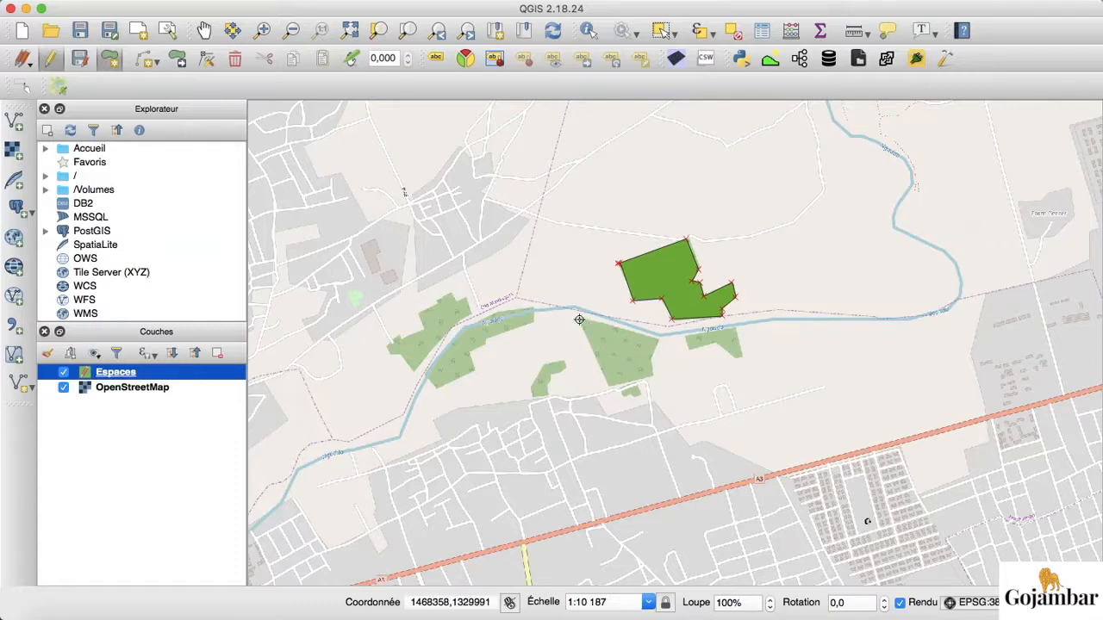
# Step: Digitize a second polygon around the four-sided green area just south of the river
pyautogui.click(609, 386)
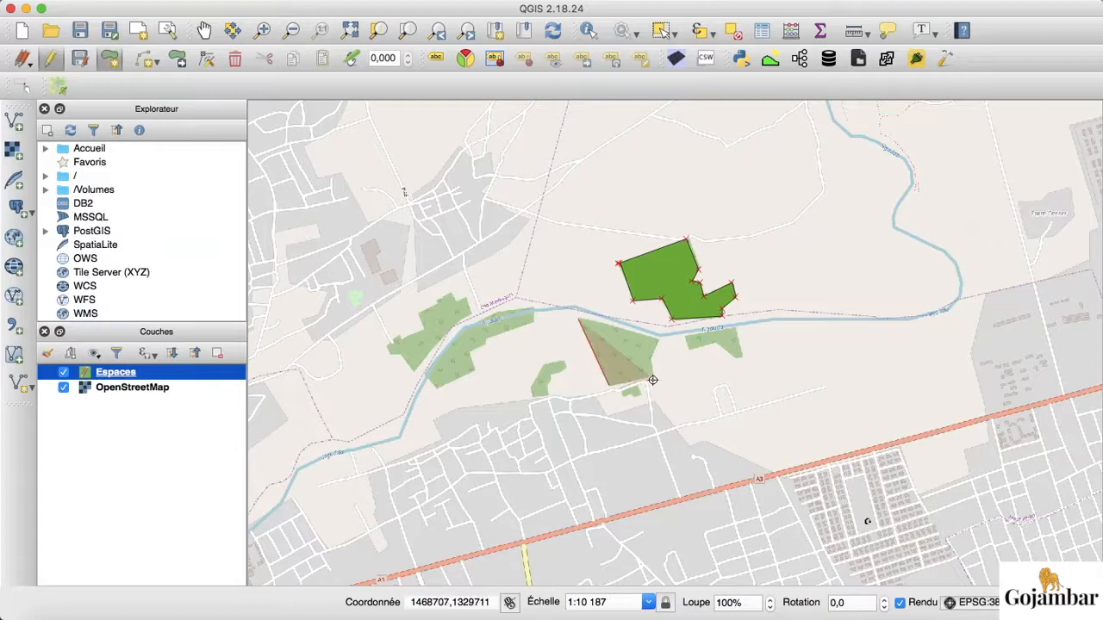
pyautogui.click(654, 376)
pyautogui.click(658, 338)
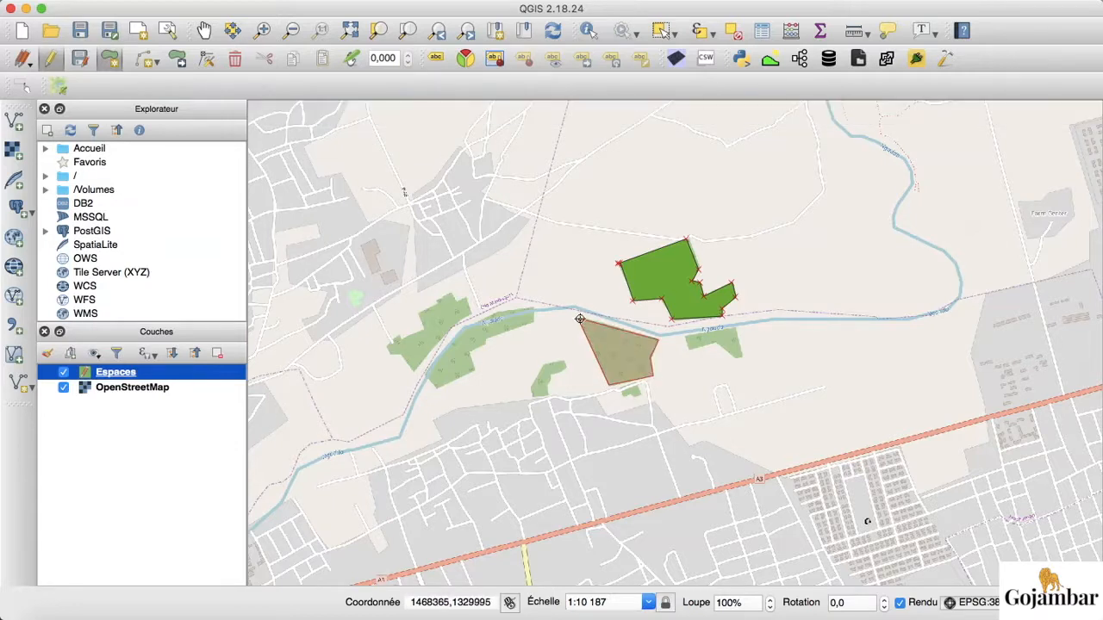
pyautogui.rightClick(580, 319)
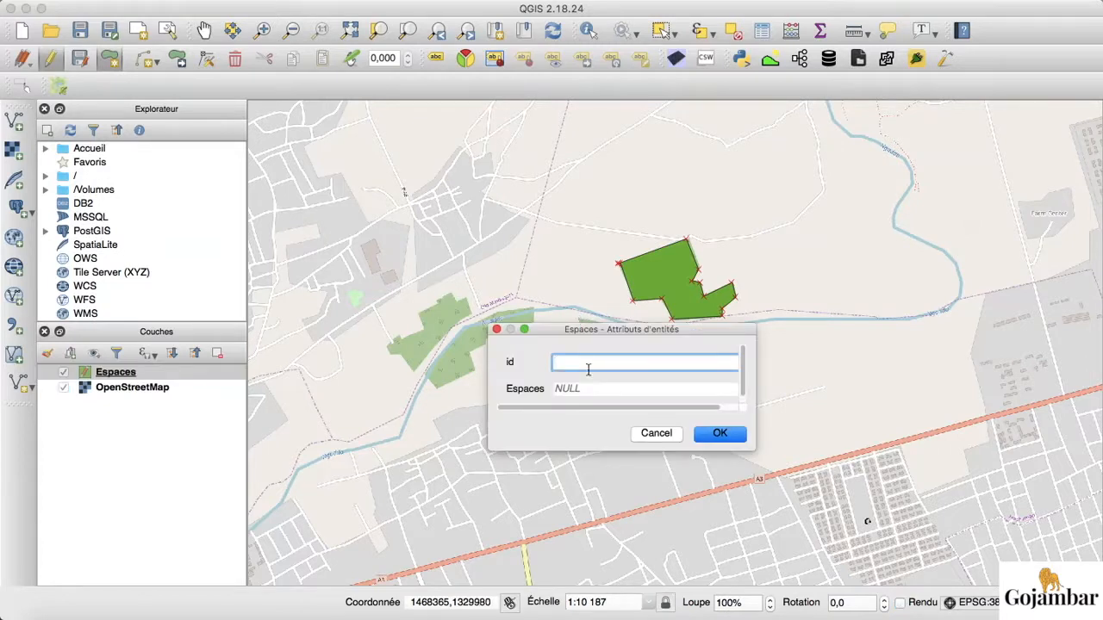
# Step: Set the second polygon's id to 2 and its Espaces attribute to "sj"
pyautogui.write('2')
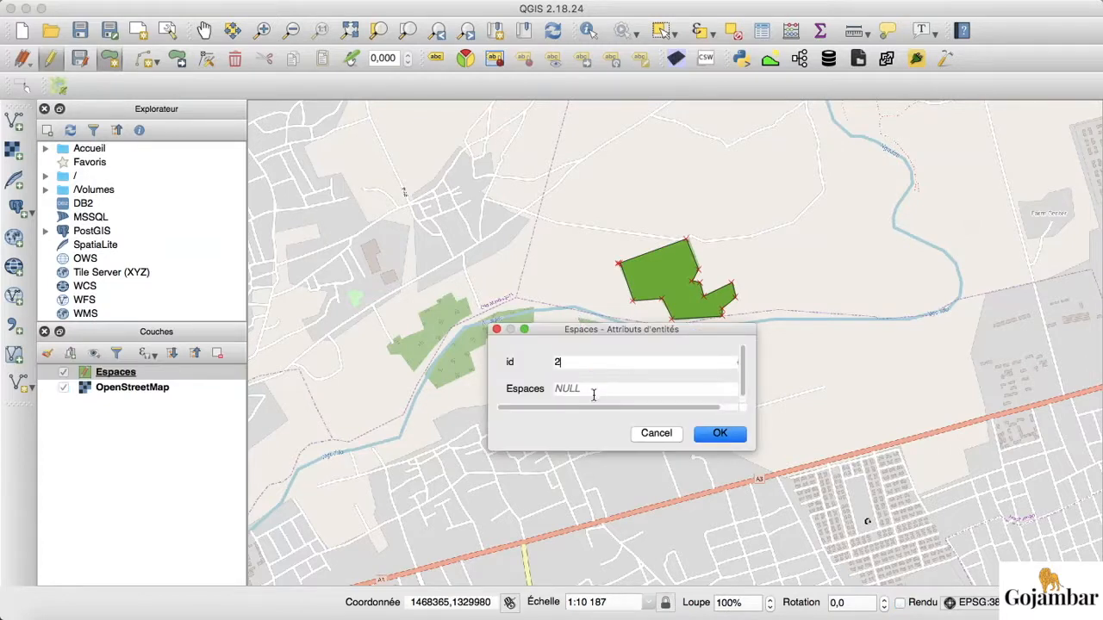
pyautogui.click(595, 388)
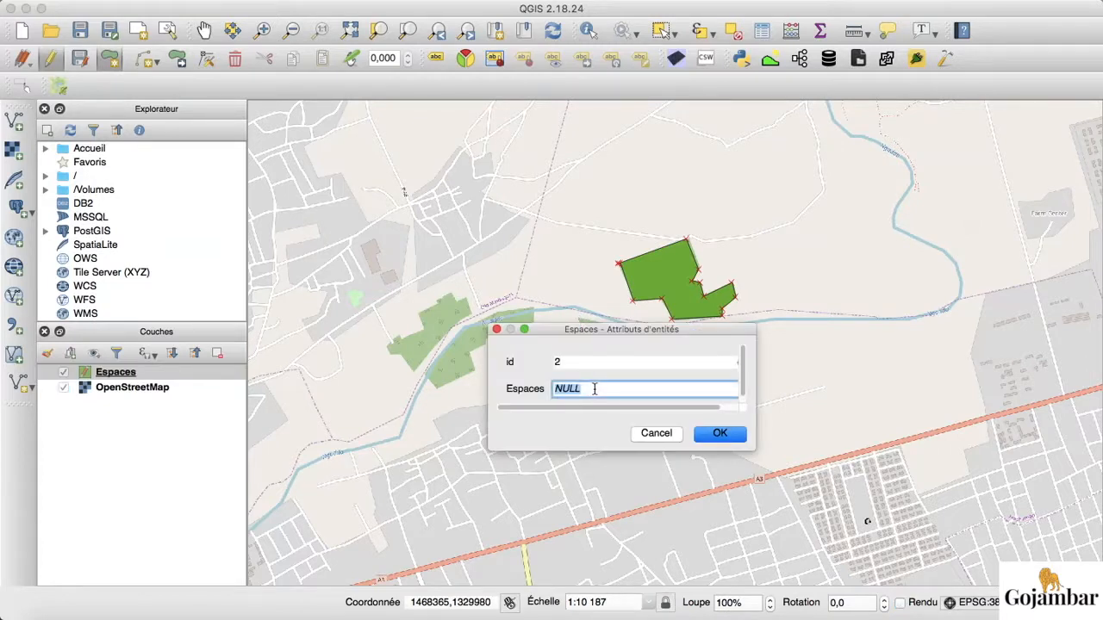
pyautogui.write('sj')
pyautogui.press('Return')
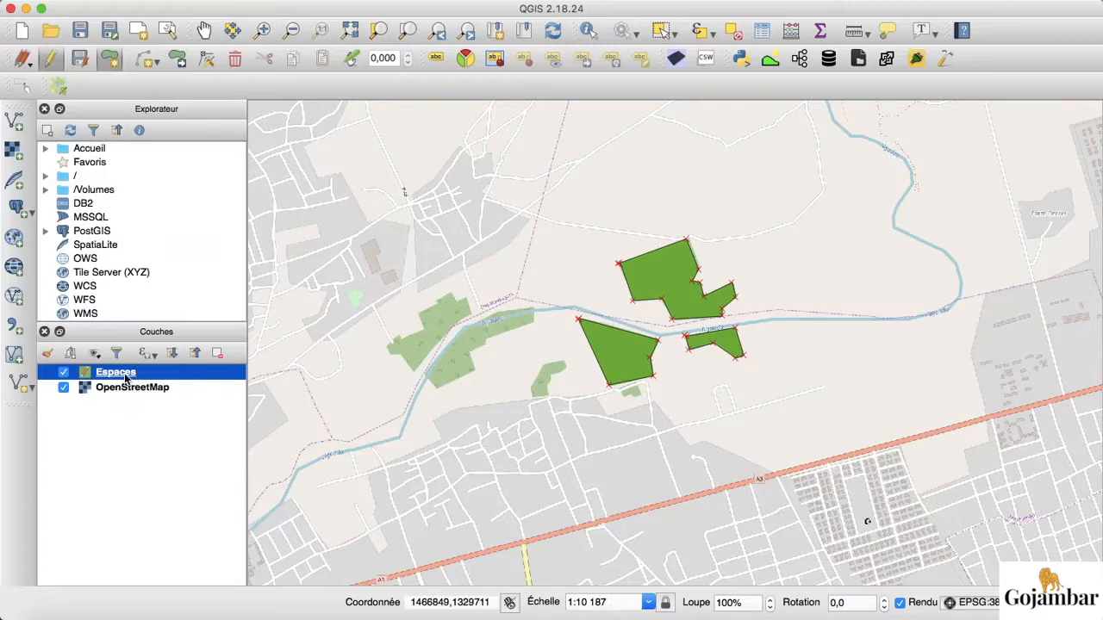
# Step: Finish editing the Espaces layer and save its modifications
pyautogui.click(52, 69)
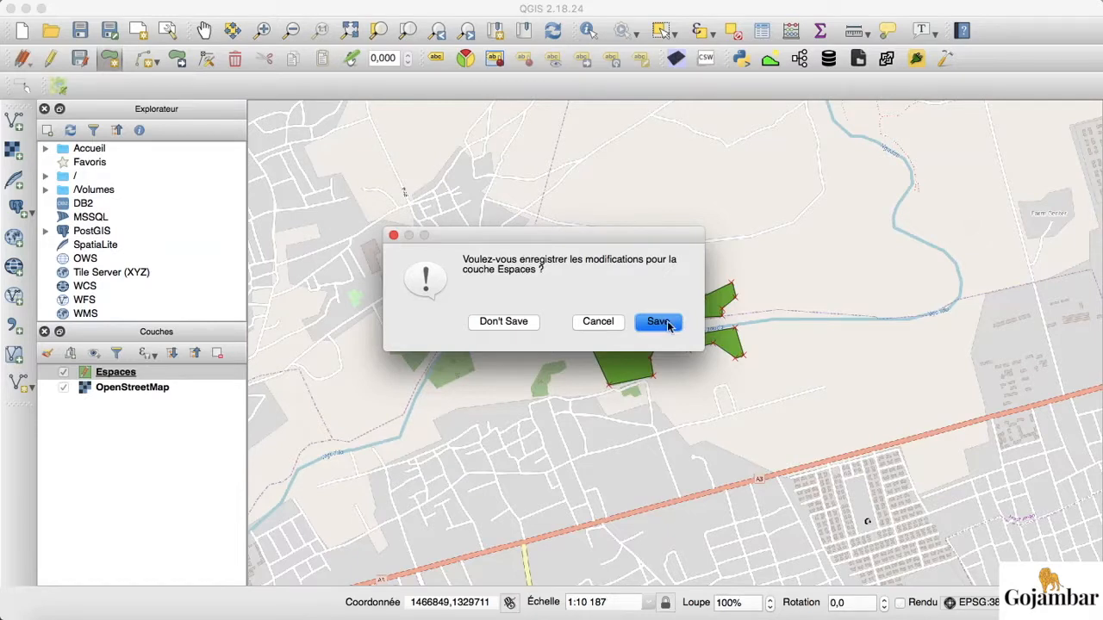
pyautogui.click(659, 321)
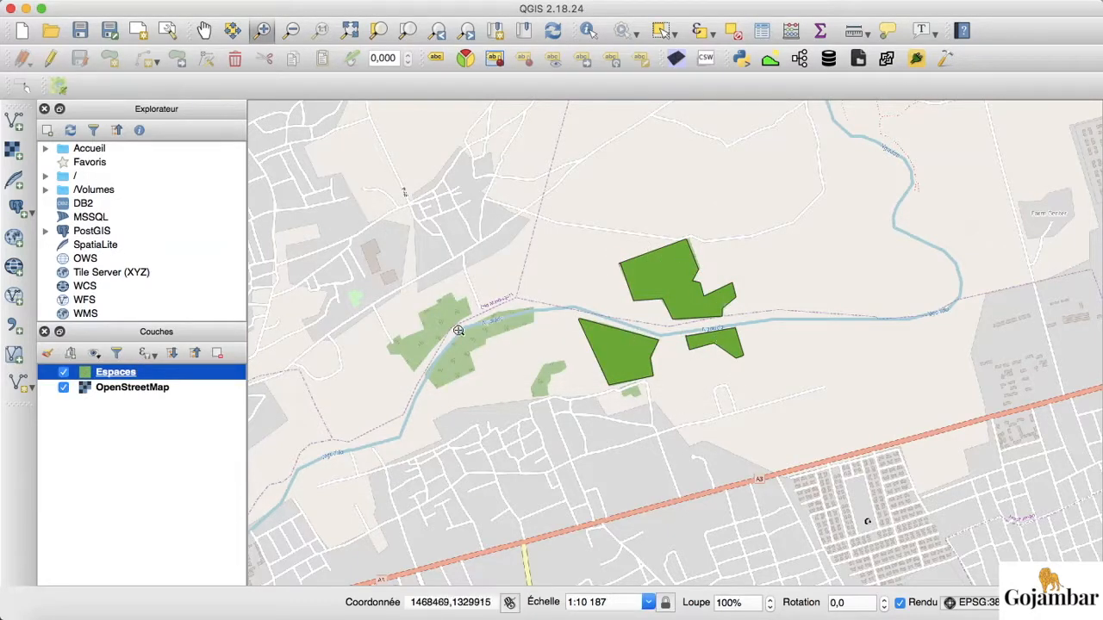
# Step: Set the snapping tolerance for the current layer to 3 pixels and apply the snapping options
pyautogui.click(281, 1)
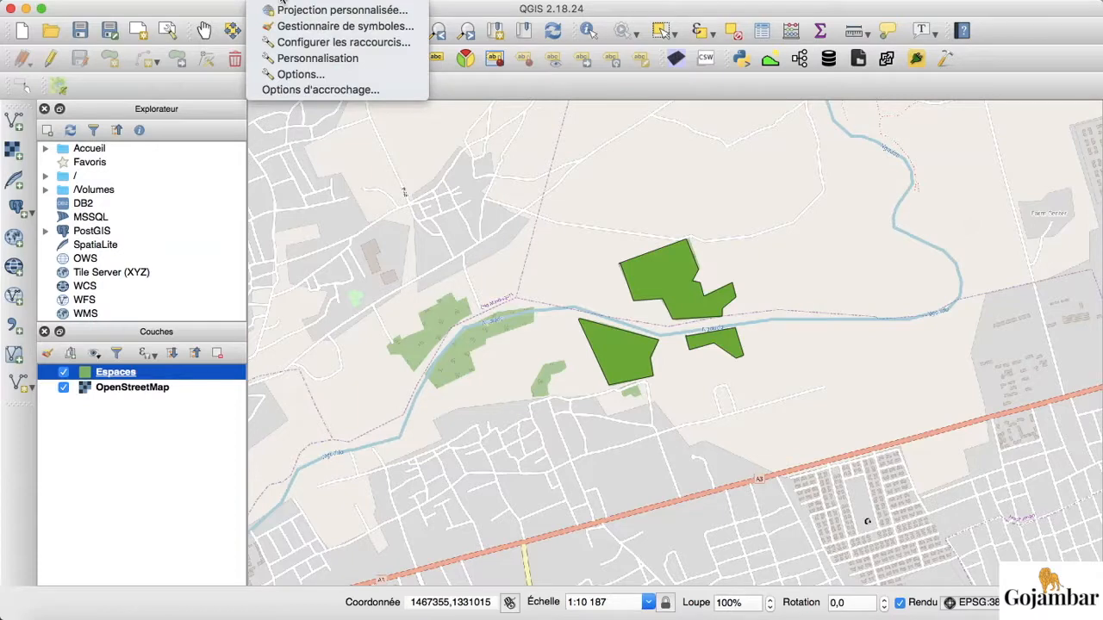
pyautogui.click(315, 91)
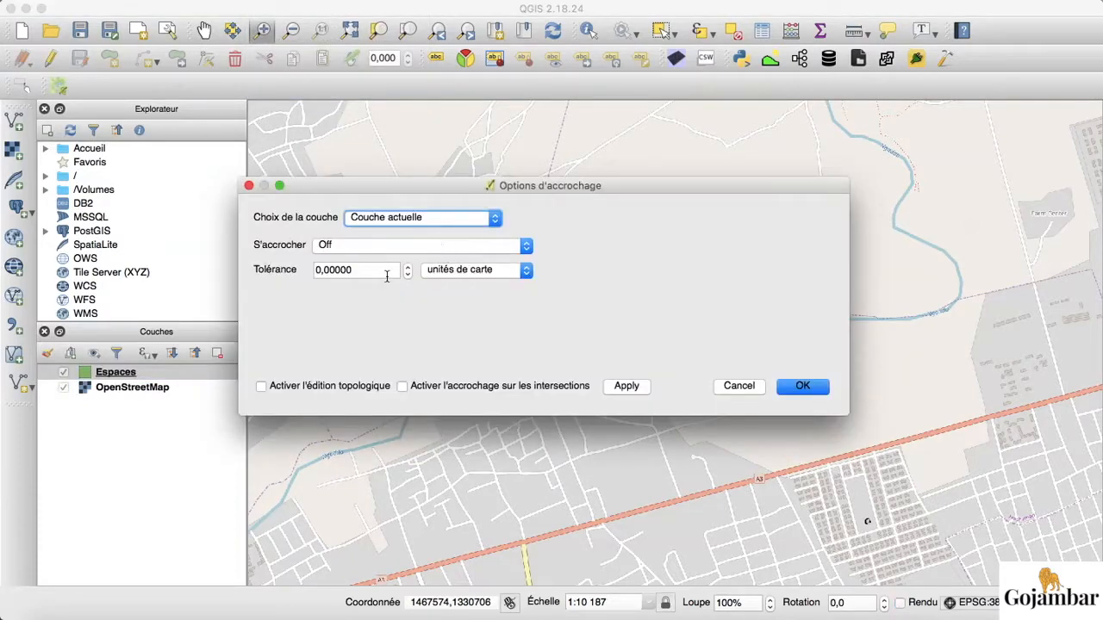
pyautogui.click(407, 265)
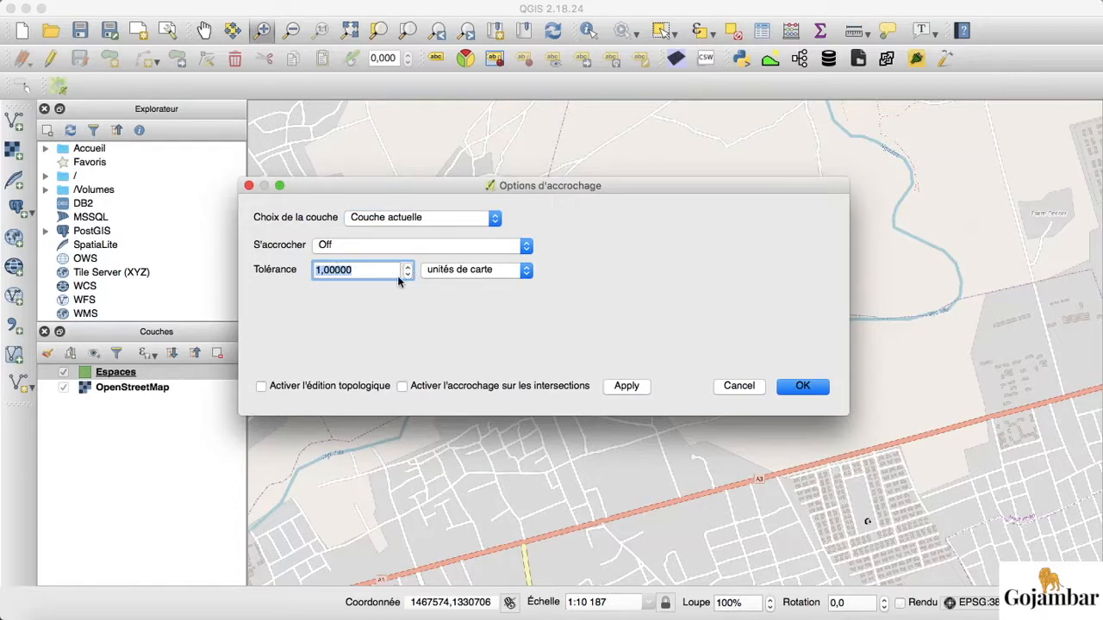
pyautogui.click(409, 267)
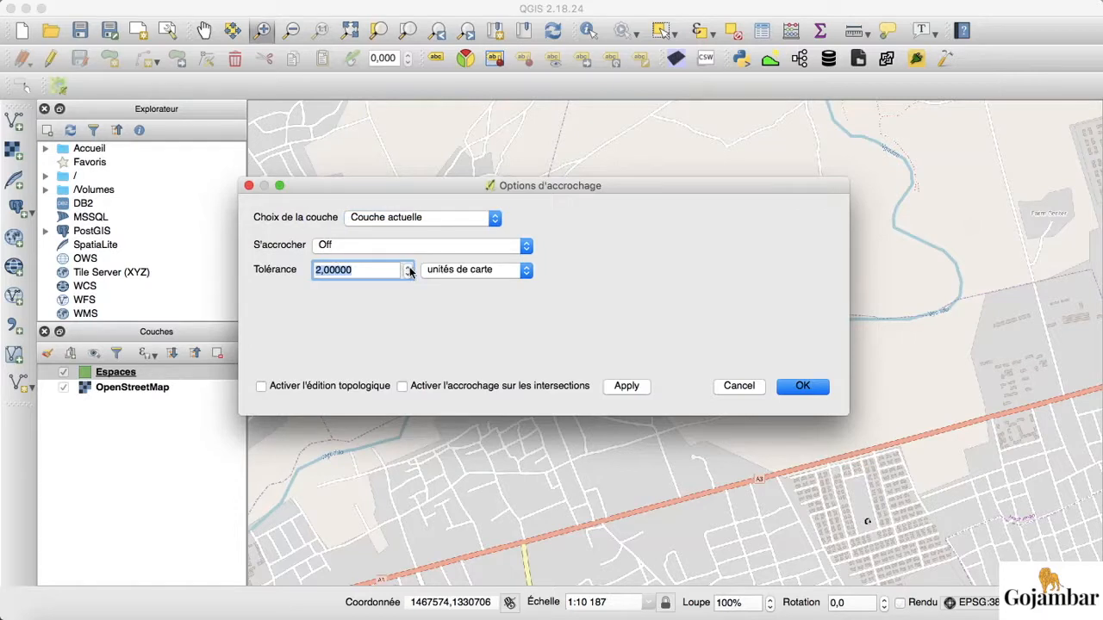
pyautogui.click(527, 270)
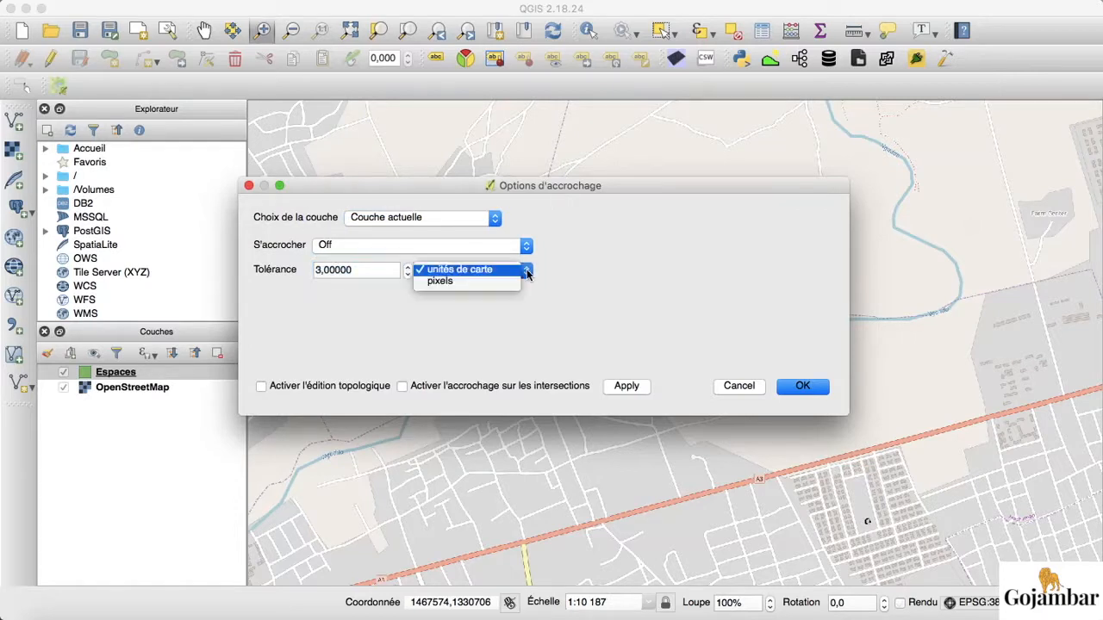
pyautogui.click(473, 283)
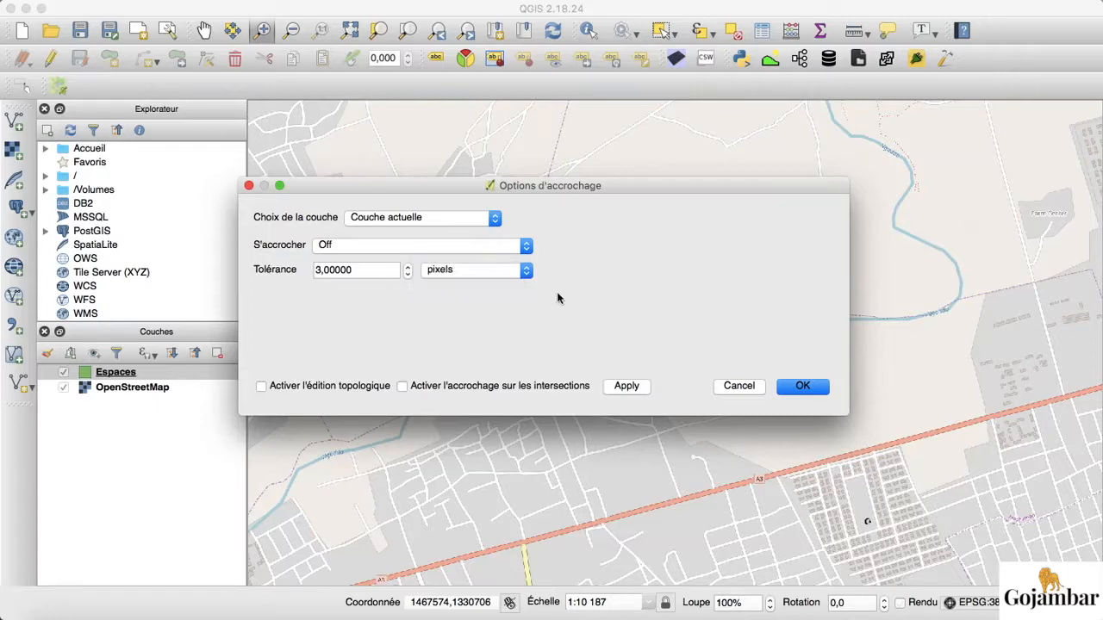
pyautogui.click(617, 388)
pyautogui.click(802, 385)
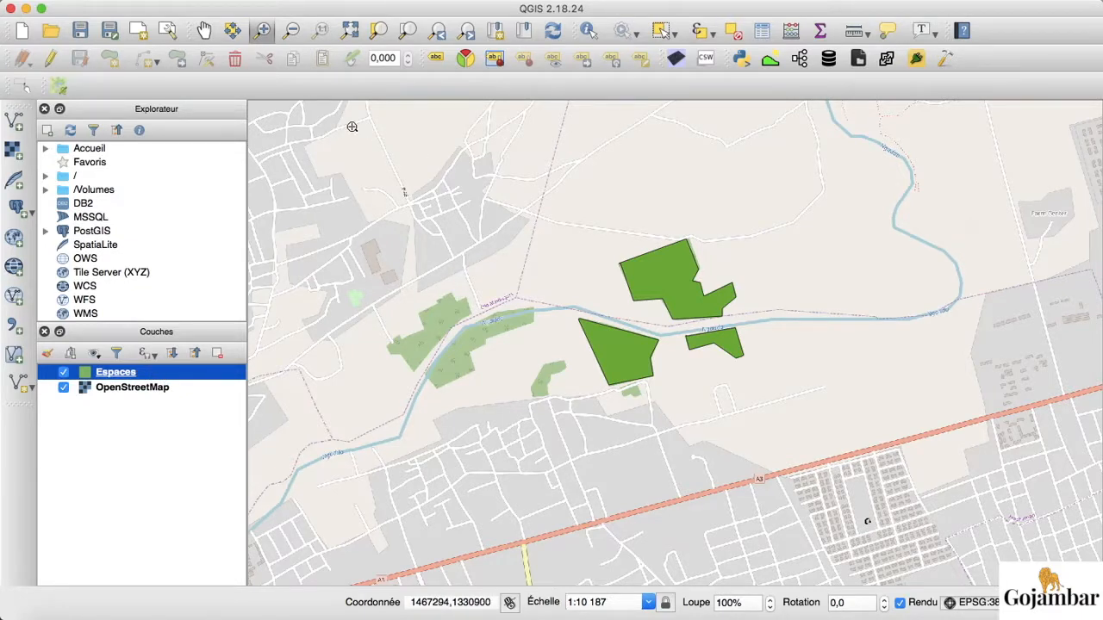
# Step: Set up a new line-type shapefile layer and add a text field named Routes with length 80
pyautogui.click(227, 2)
pyautogui.moveTo(250, 10)
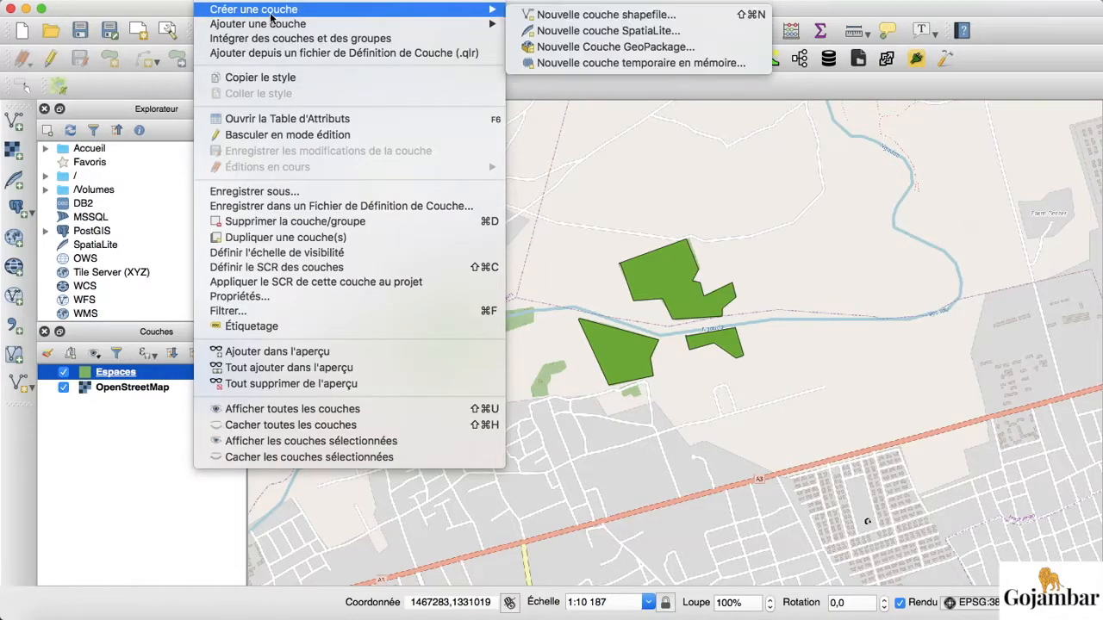
pyautogui.click(562, 14)
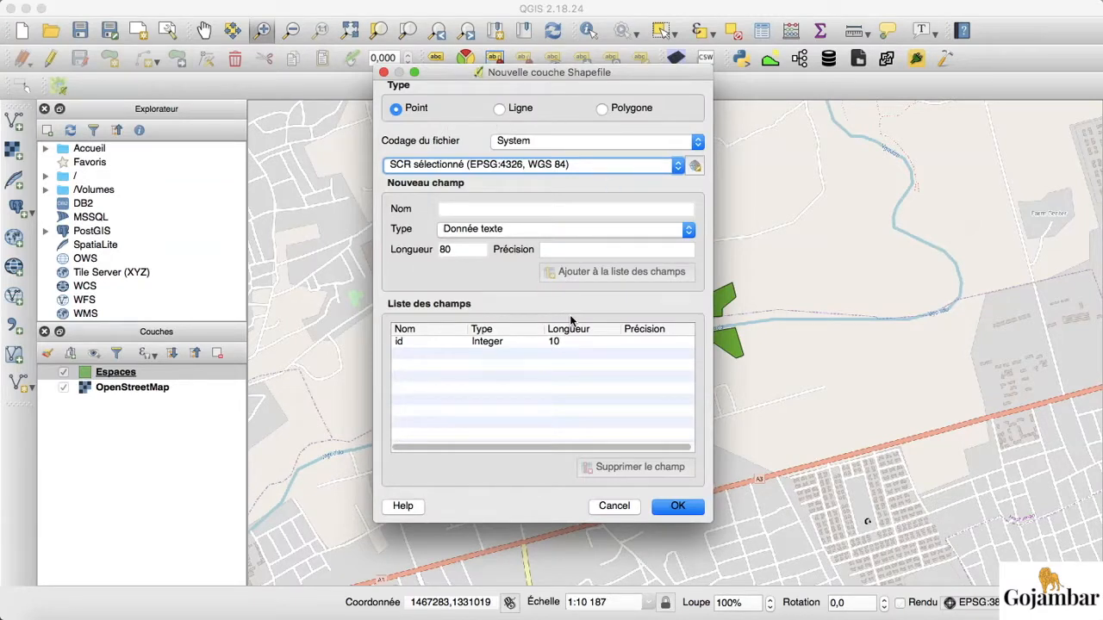
pyautogui.click(499, 110)
pyautogui.click(557, 205)
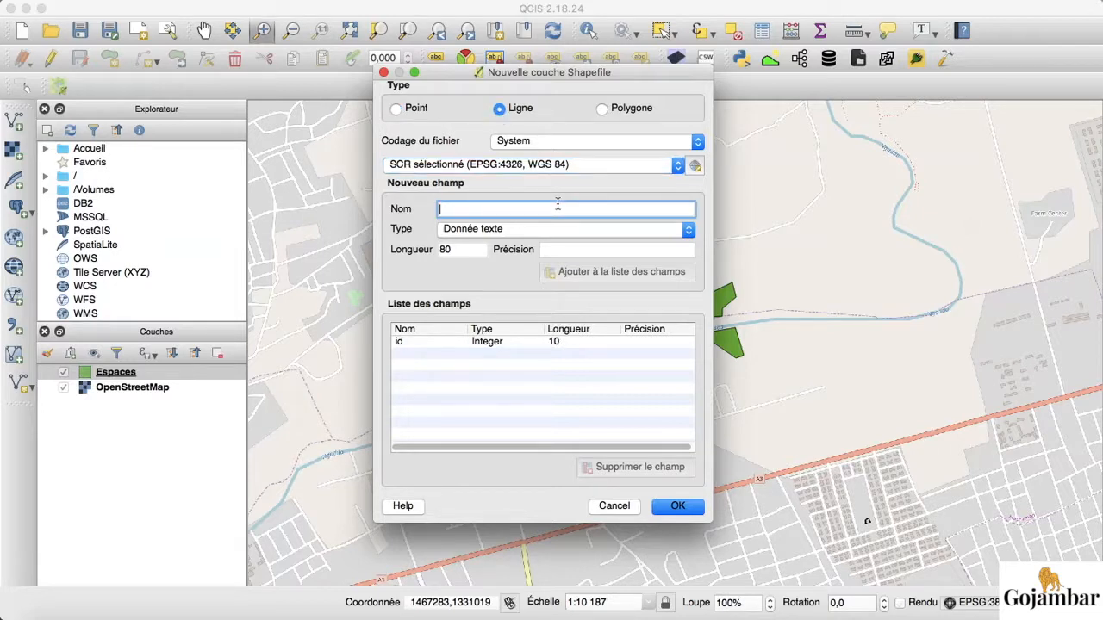
pyautogui.write('Routes')
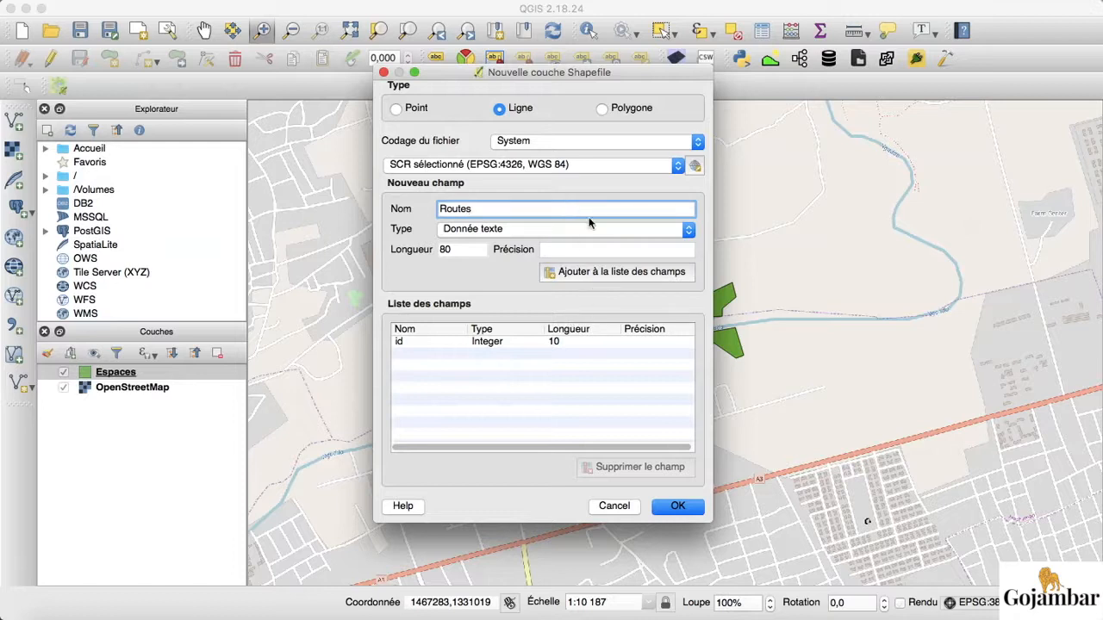
pyautogui.click(600, 272)
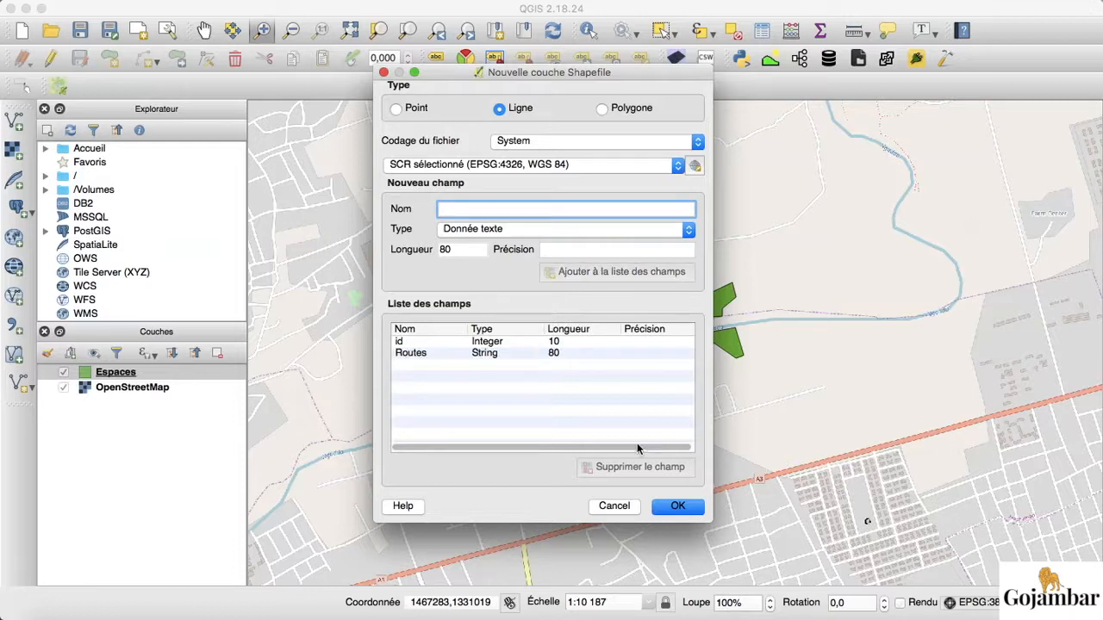
# Step: Save the new line shapefile as Routes in the Bureau folder
pyautogui.click(660, 507)
pyautogui.write('R')
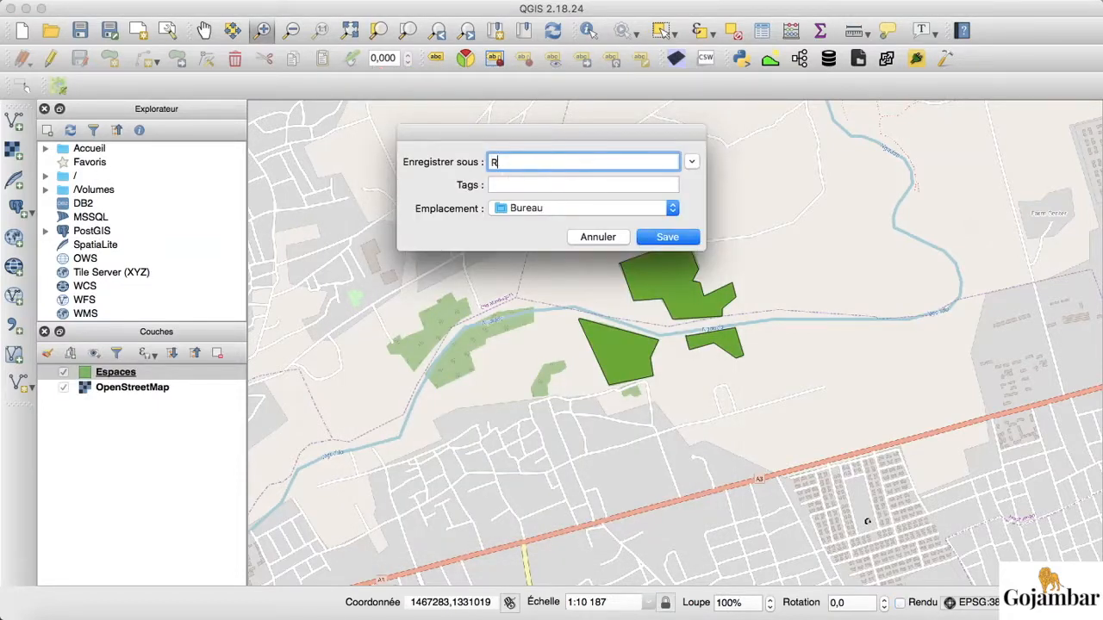
pyautogui.write('outes')
pyautogui.click(666, 237)
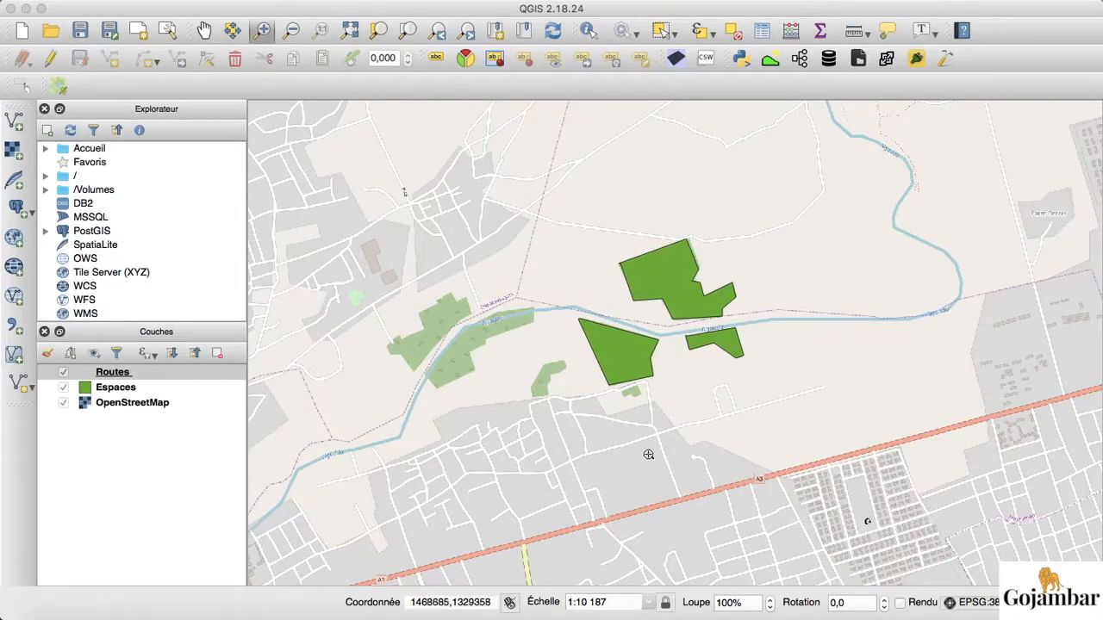
# Step: Make the Routes layer editable and digitize a line along the main A3 road across the south of the map
pyautogui.click(130, 376)
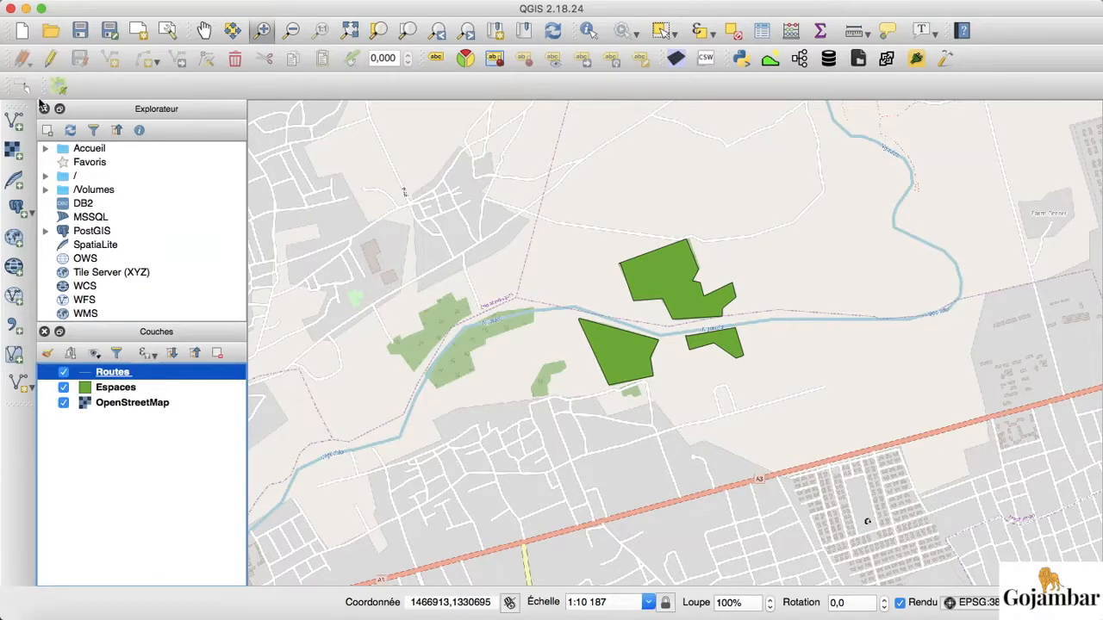
pyautogui.click(48, 59)
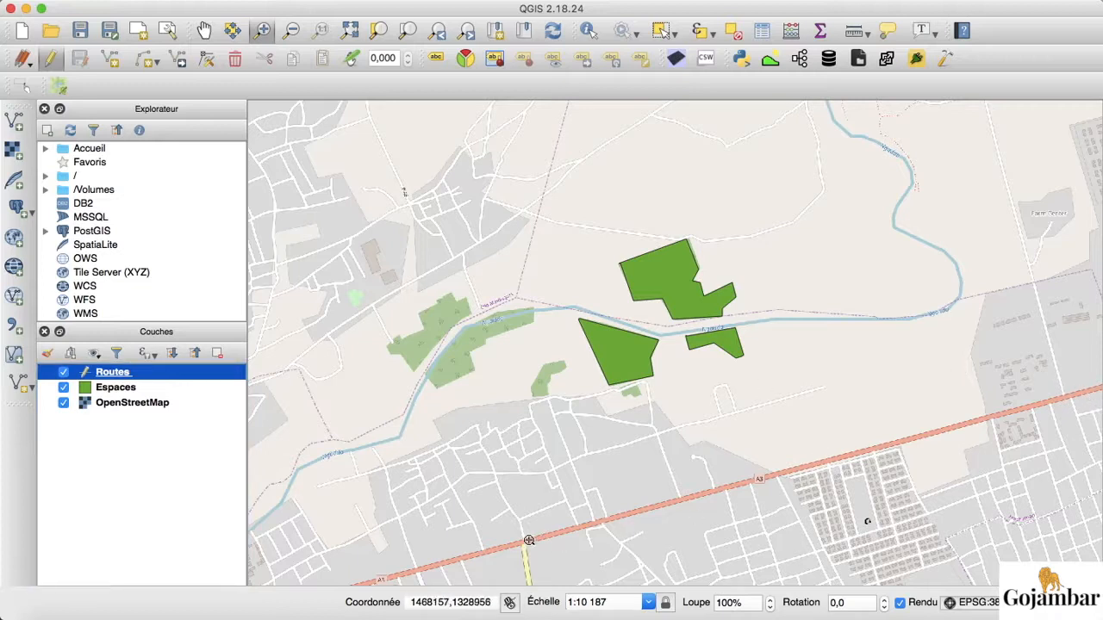
pyautogui.click(110, 56)
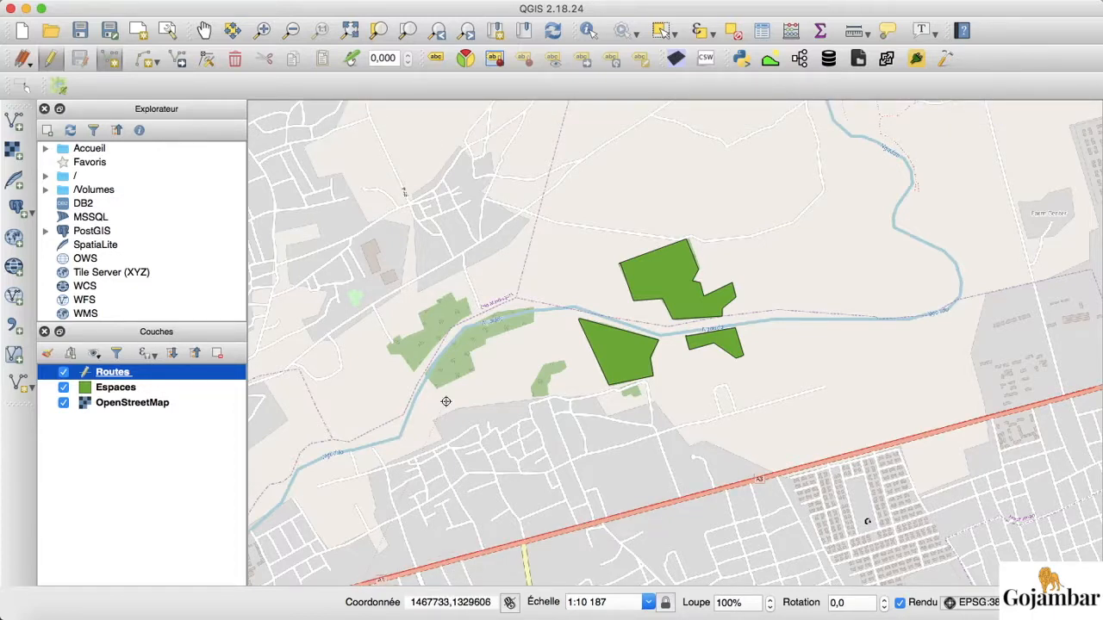
pyautogui.rightClick(364, 583)
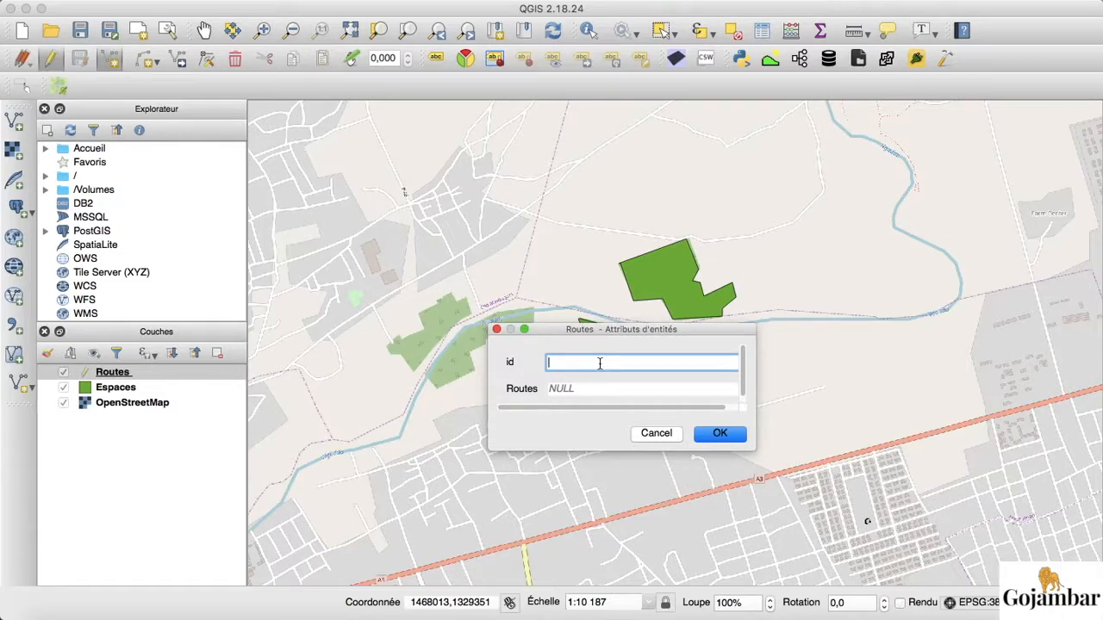
# Step: Set the new road line's id to 1 and fill in its Routes attribute
pyautogui.write('1')
pyautogui.click(586, 389)
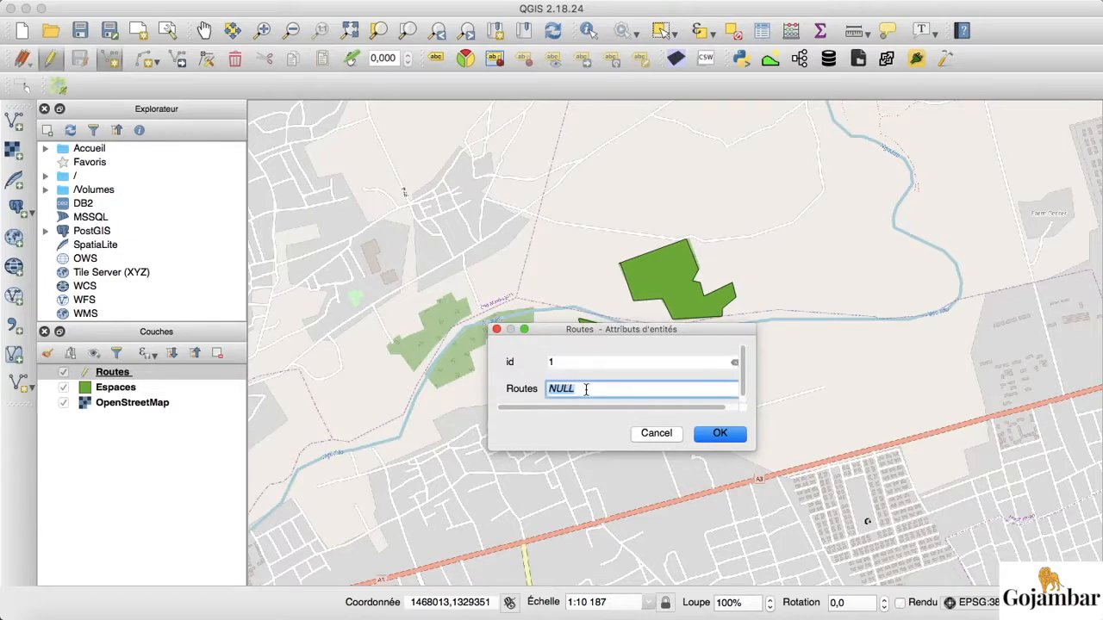
pyautogui.write('a')
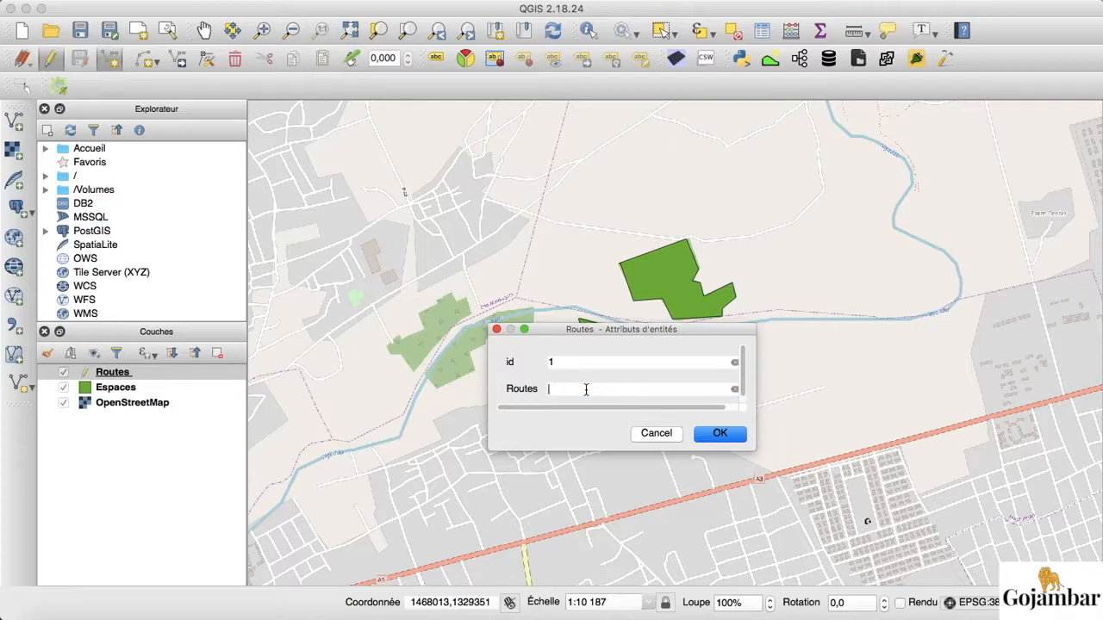
pyautogui.write('3')
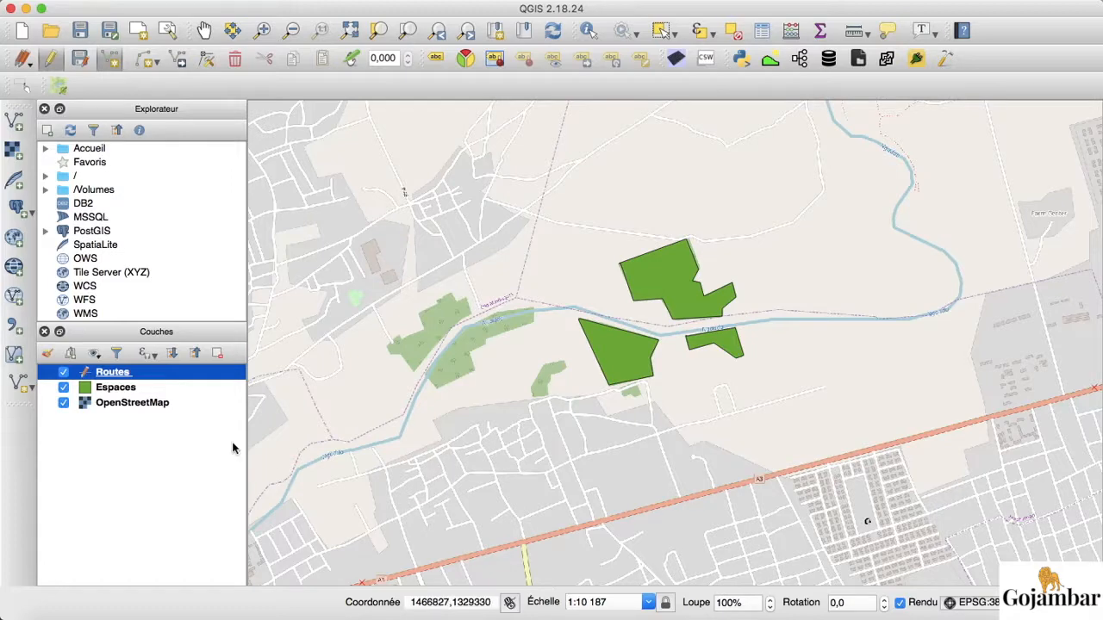
# Step: Open the Routes layer's style properties and choose the pink Turning circle line symbol
pyautogui.click(166, 379)
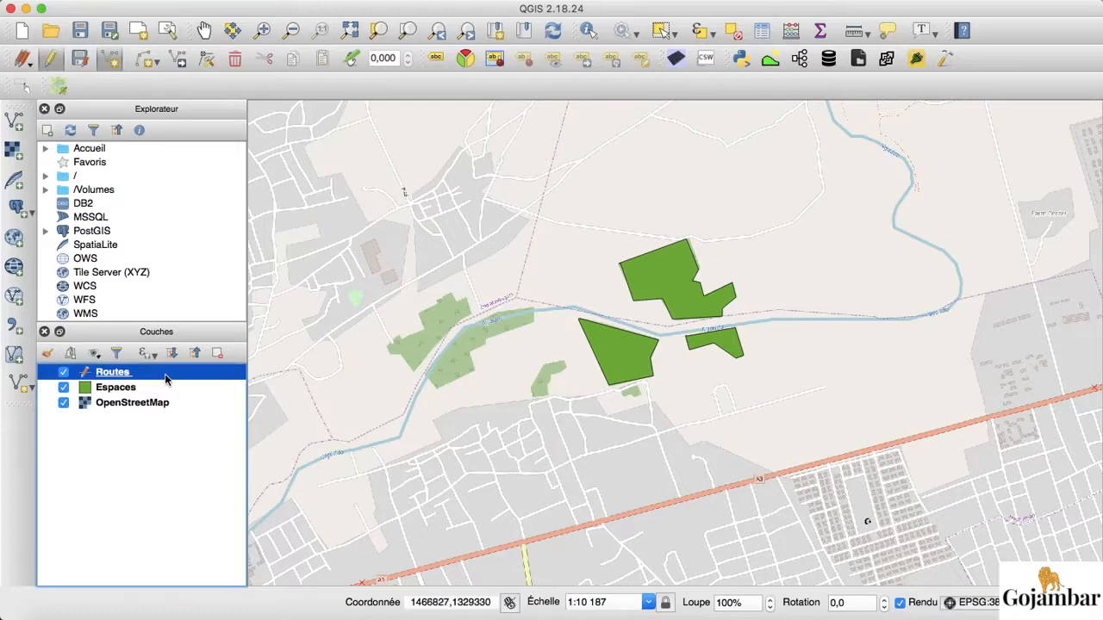
pyautogui.doubleClick(119, 375)
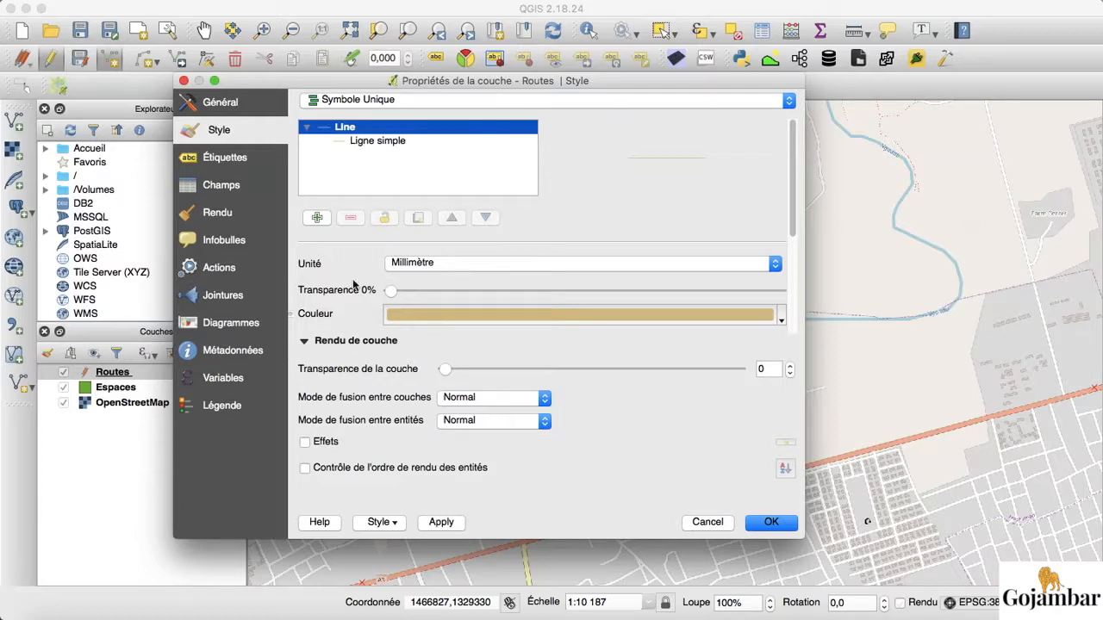
pyautogui.moveTo(794, 153); pyautogui.dragTo(780, 297)
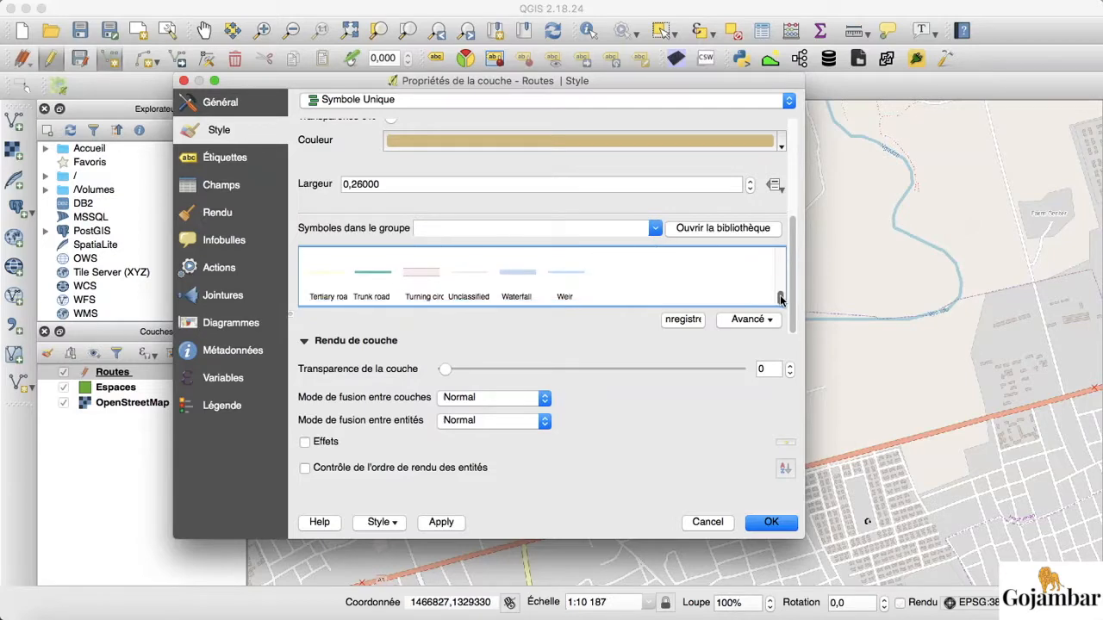
pyautogui.click(432, 286)
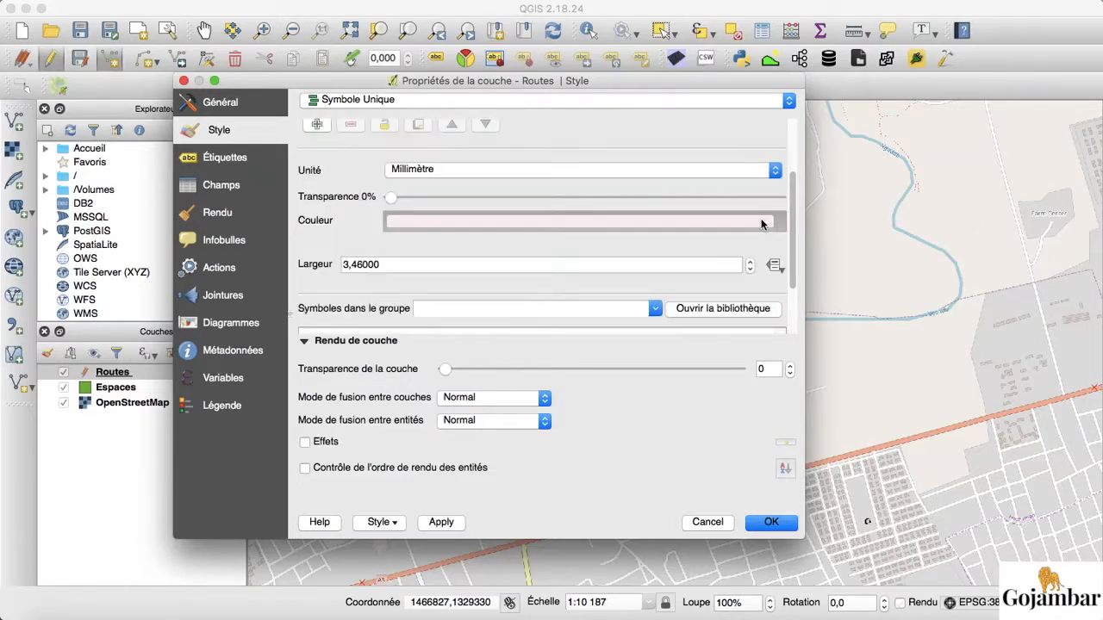
# Step: Change the Routes line colour to orange #f0a67b and apply the style to the layer
pyautogui.click(763, 224)
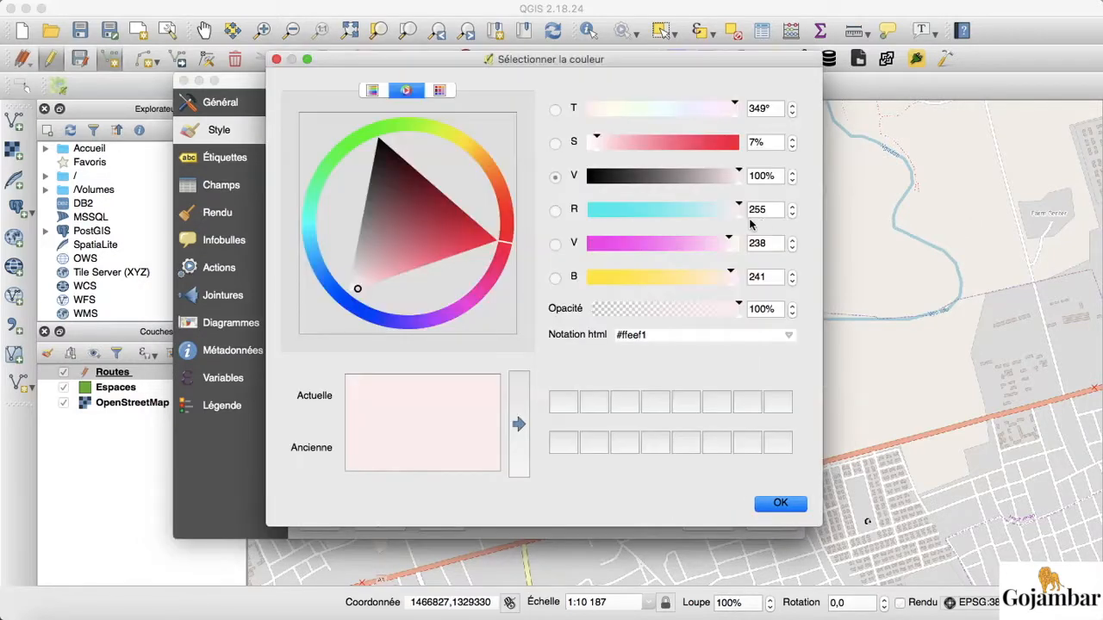
pyautogui.moveTo(497, 174); pyautogui.dragTo(501, 182)
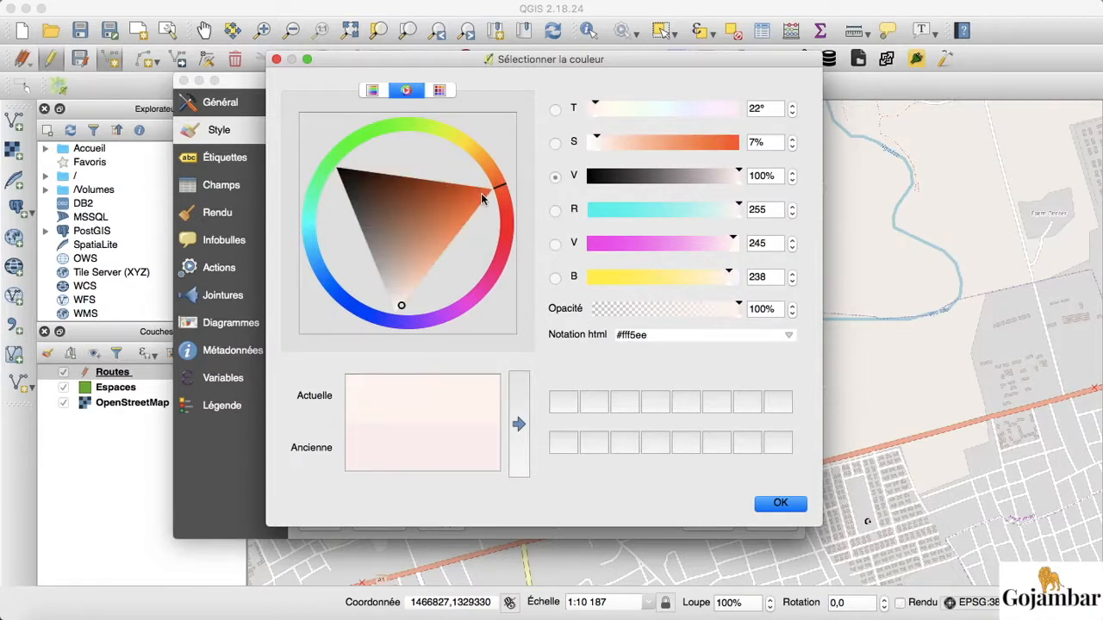
pyautogui.click(480, 203)
pyautogui.moveTo(480, 204)
pyautogui.mouseDown()
pyautogui.moveTo(450, 208)
pyautogui.moveTo(436, 250)
pyautogui.mouseUp()
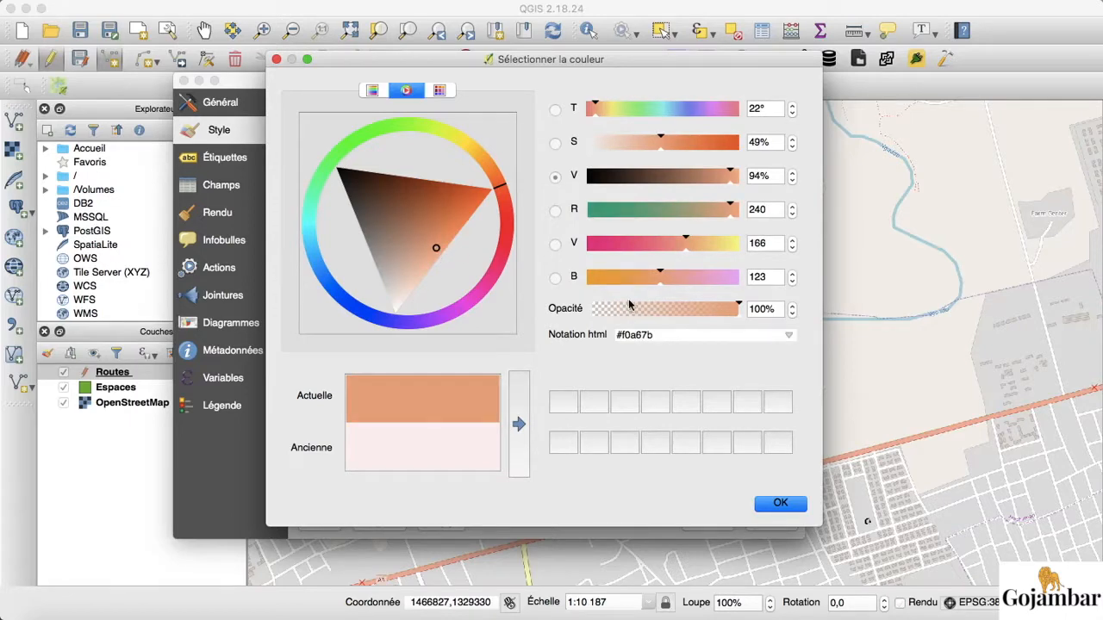
pyautogui.click(784, 510)
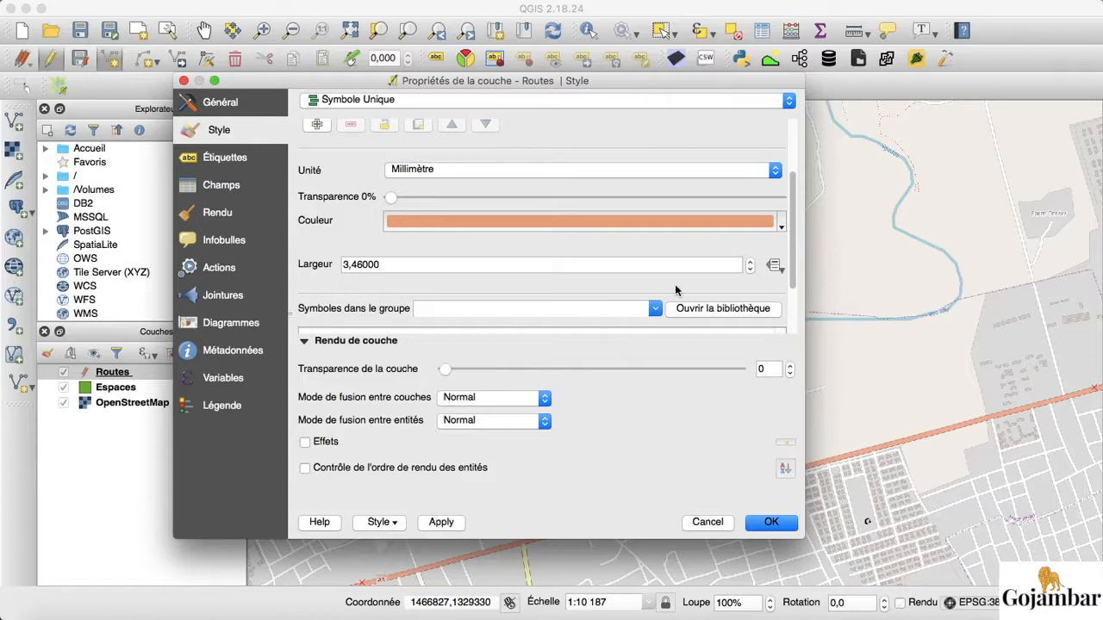
pyautogui.click(441, 522)
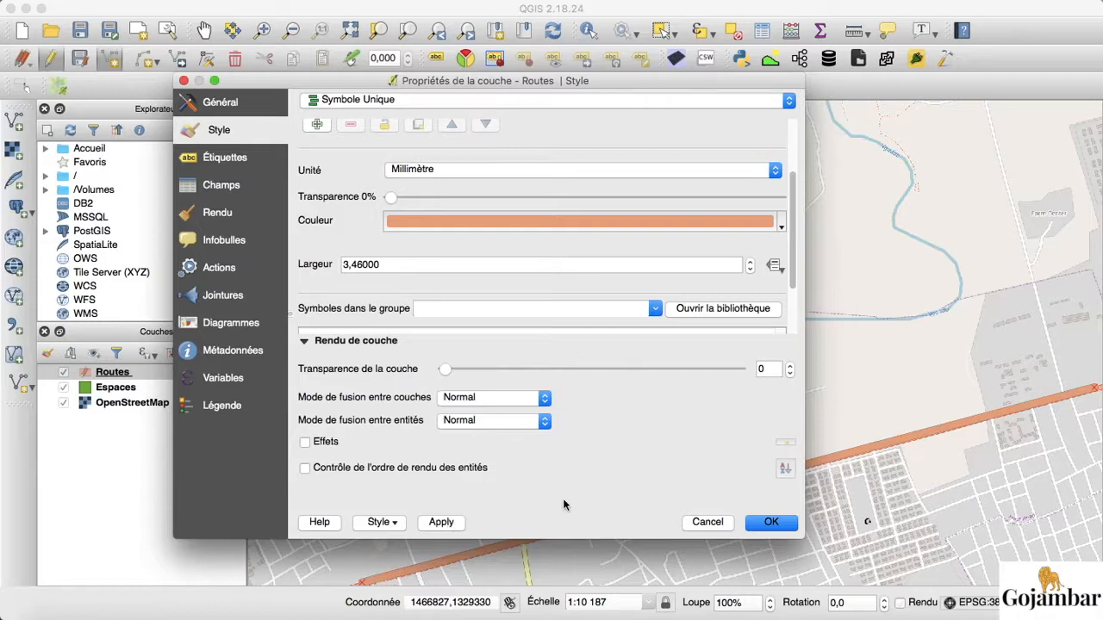
pyautogui.click(769, 523)
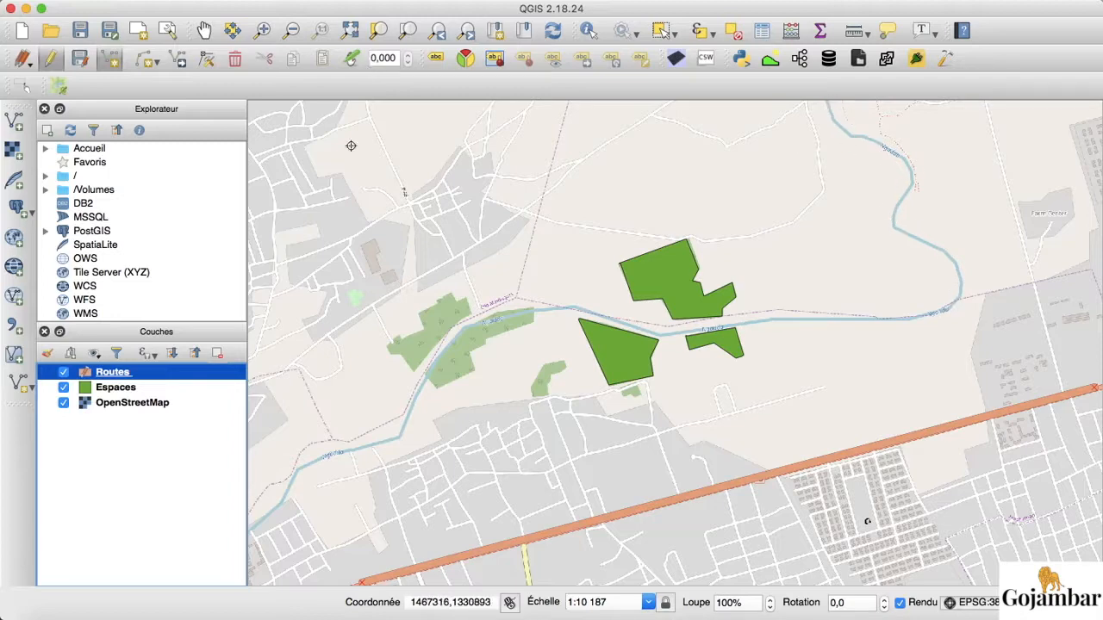
# Step: Start a new shapefile layer of type Ligne and add a text field named Eau, length 80, to its fields
pyautogui.click(197, 2)
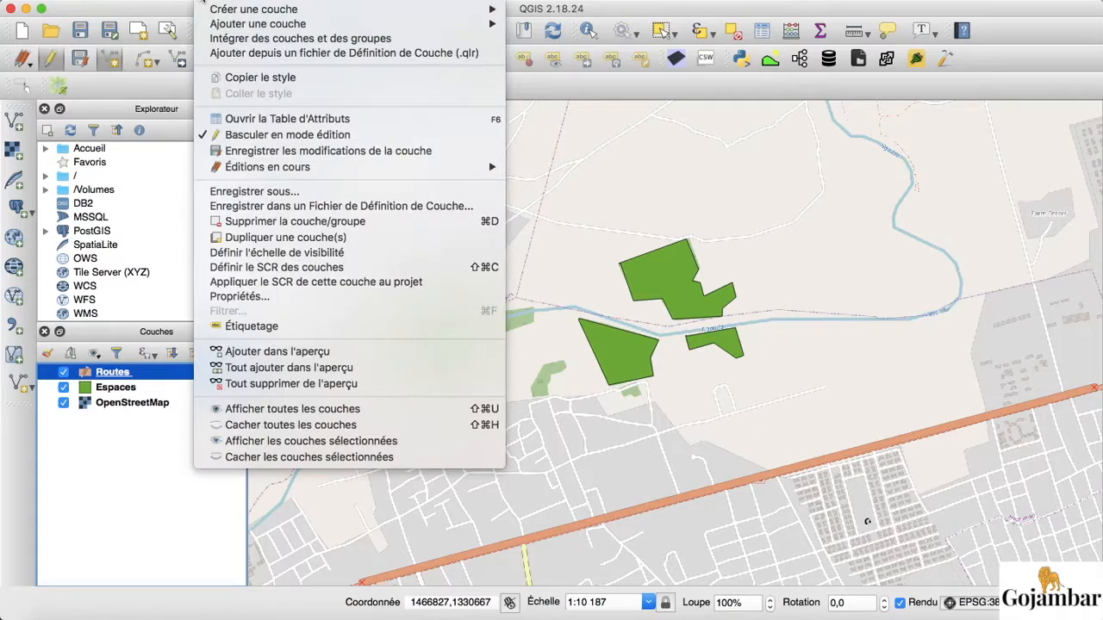
pyautogui.moveTo(258, 0)
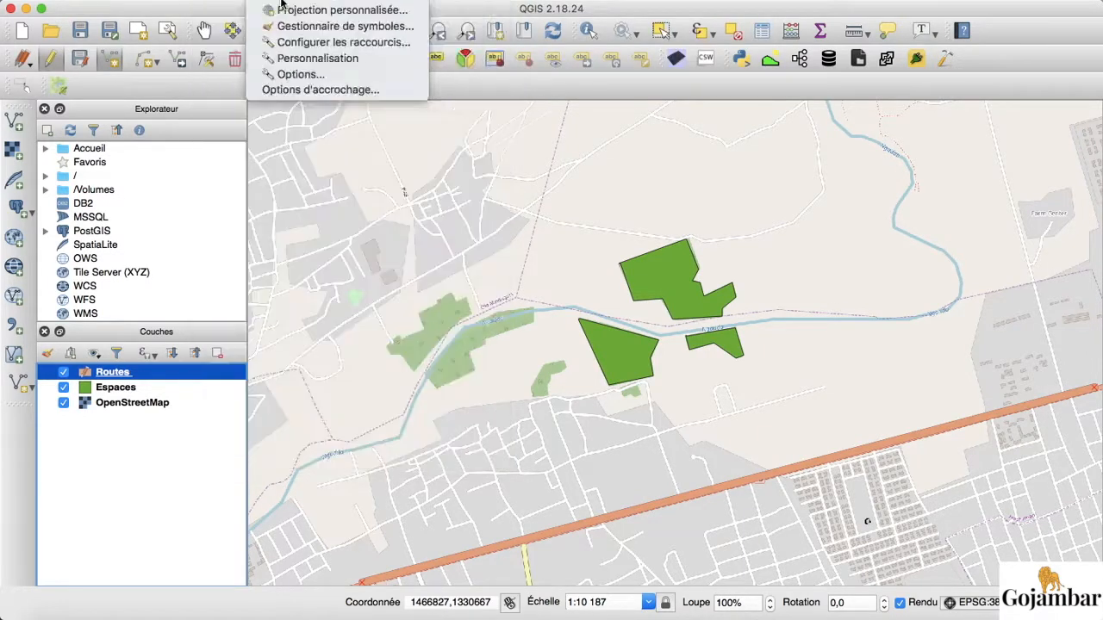
pyautogui.moveTo(200, 2)
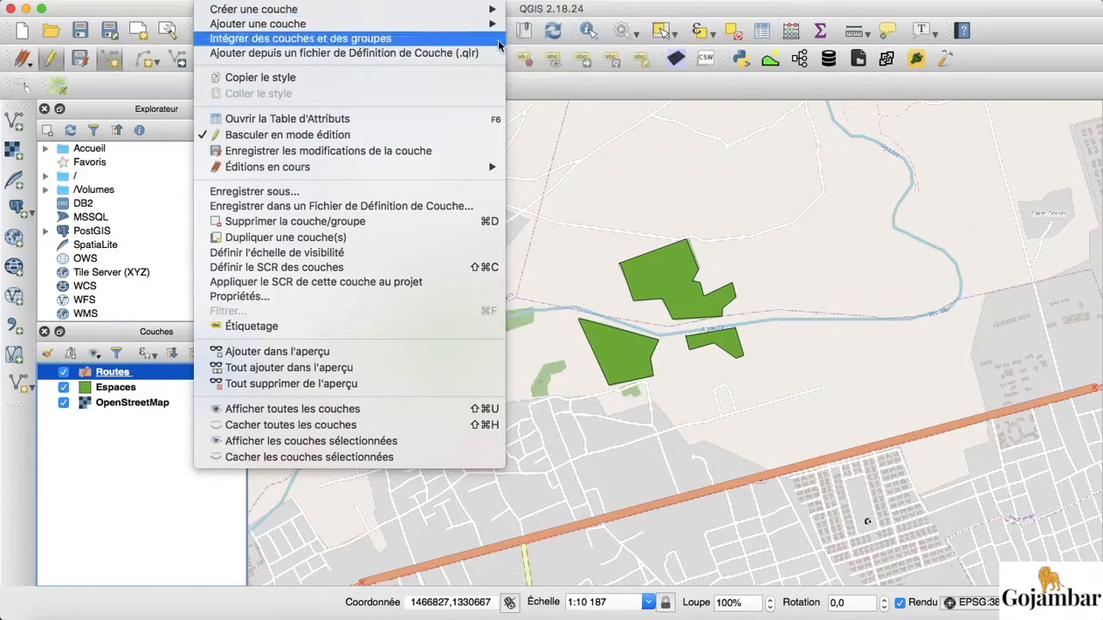
pyautogui.moveTo(500, 10)
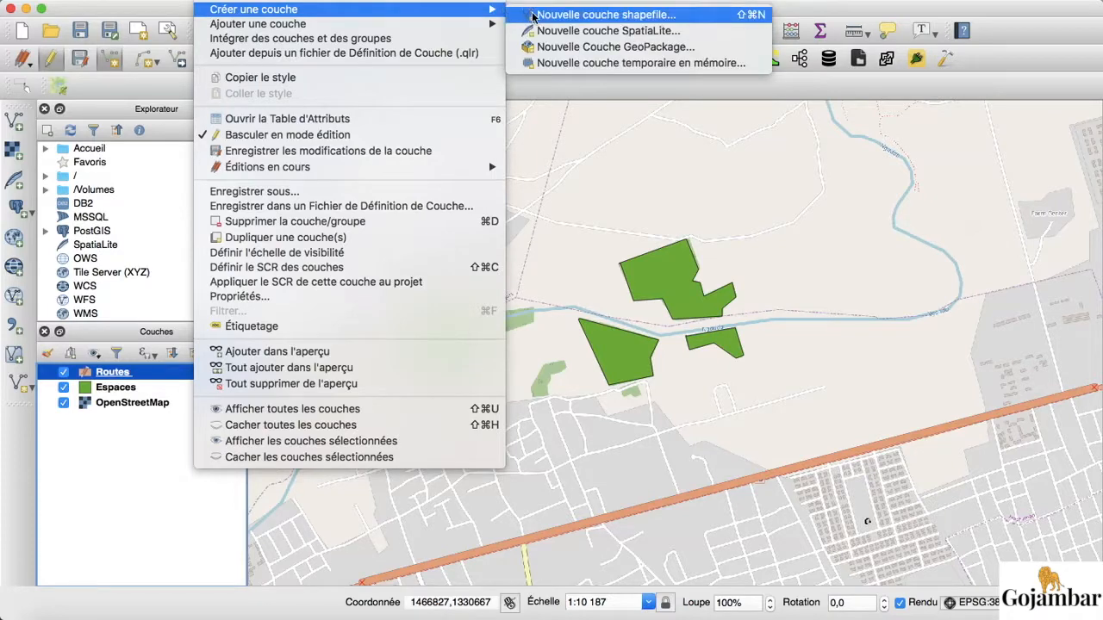
pyautogui.click(564, 14)
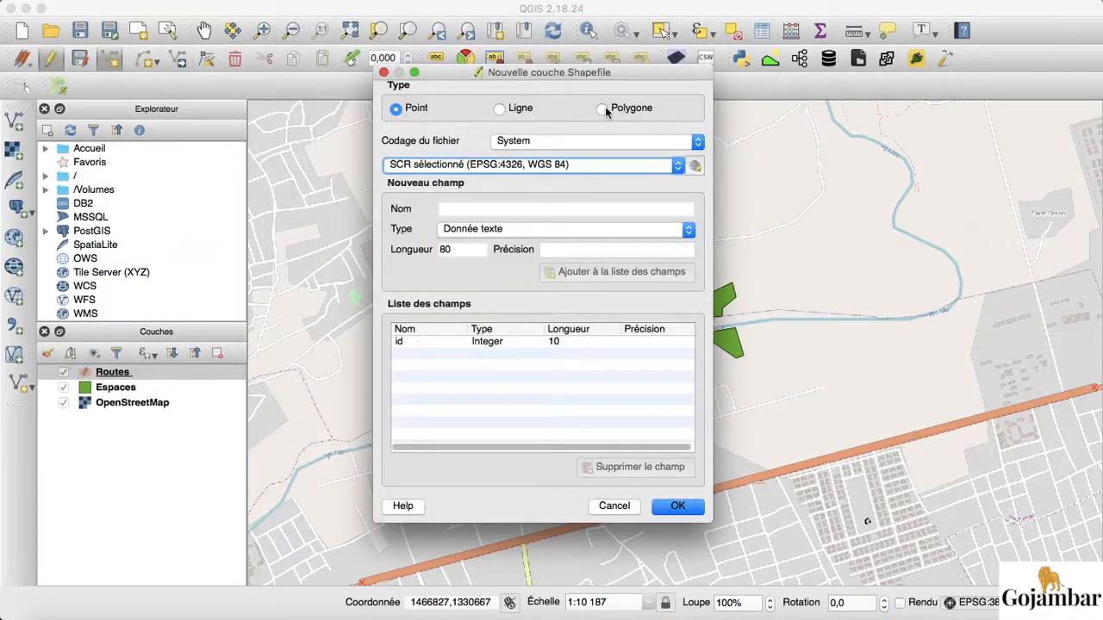
pyautogui.click(500, 110)
pyautogui.click(503, 212)
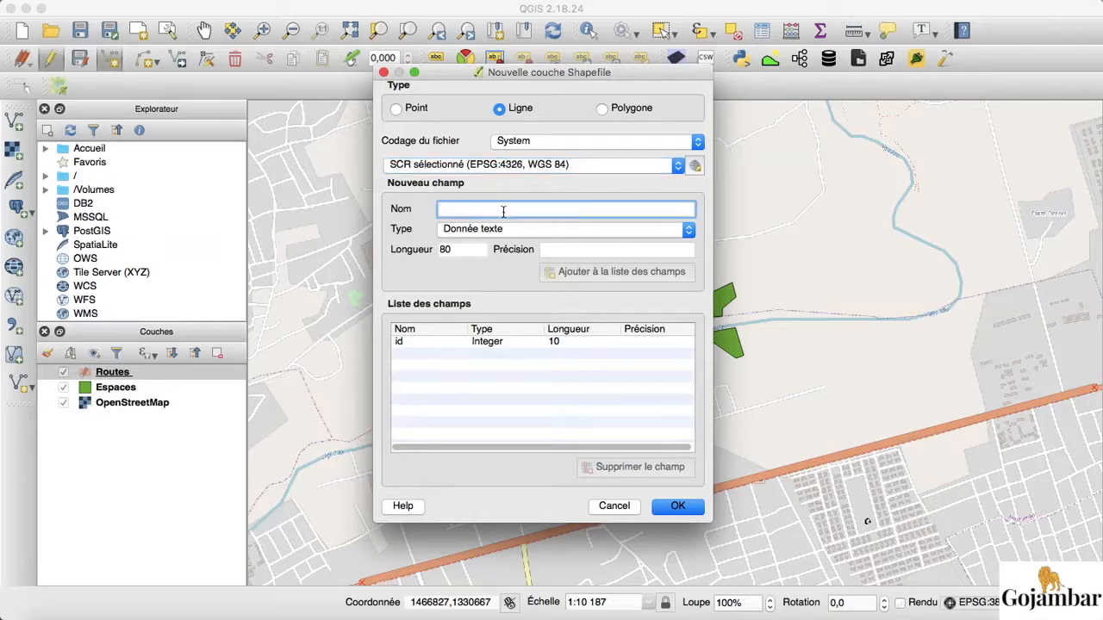
pyautogui.write('Eau')
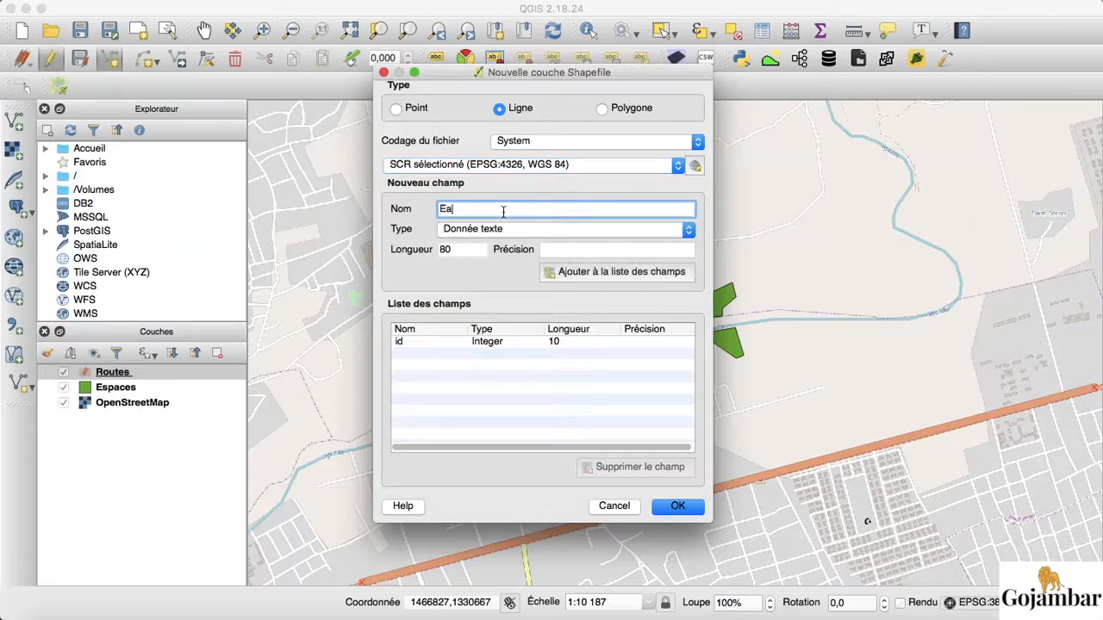
pyautogui.click(584, 274)
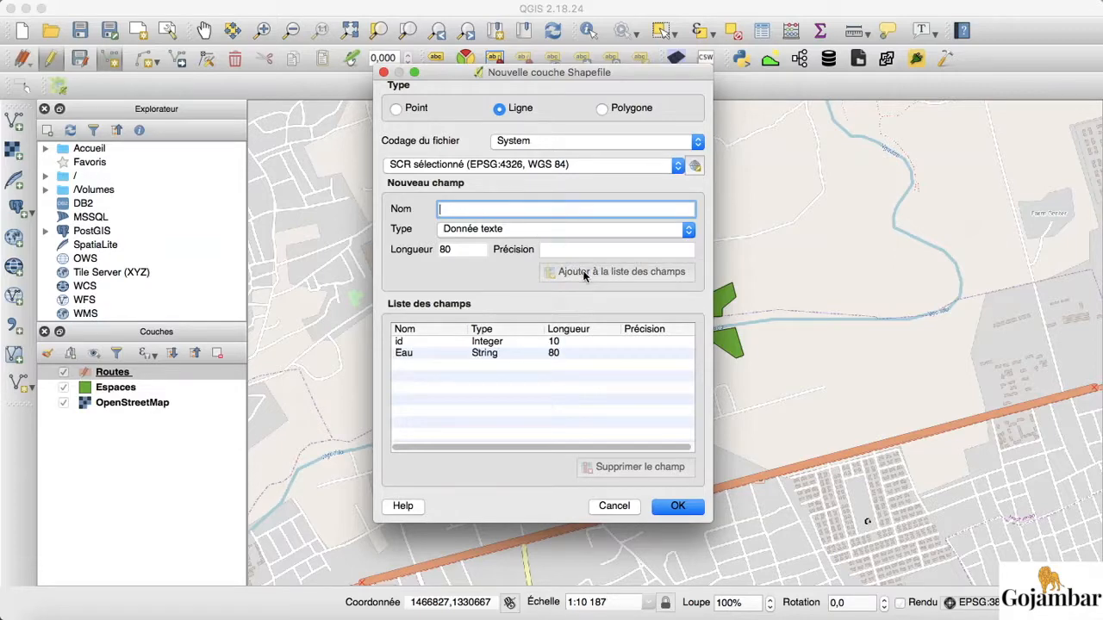
# Step: Save the new line layer on the Bureau as Cours d'eaux
pyautogui.click(672, 507)
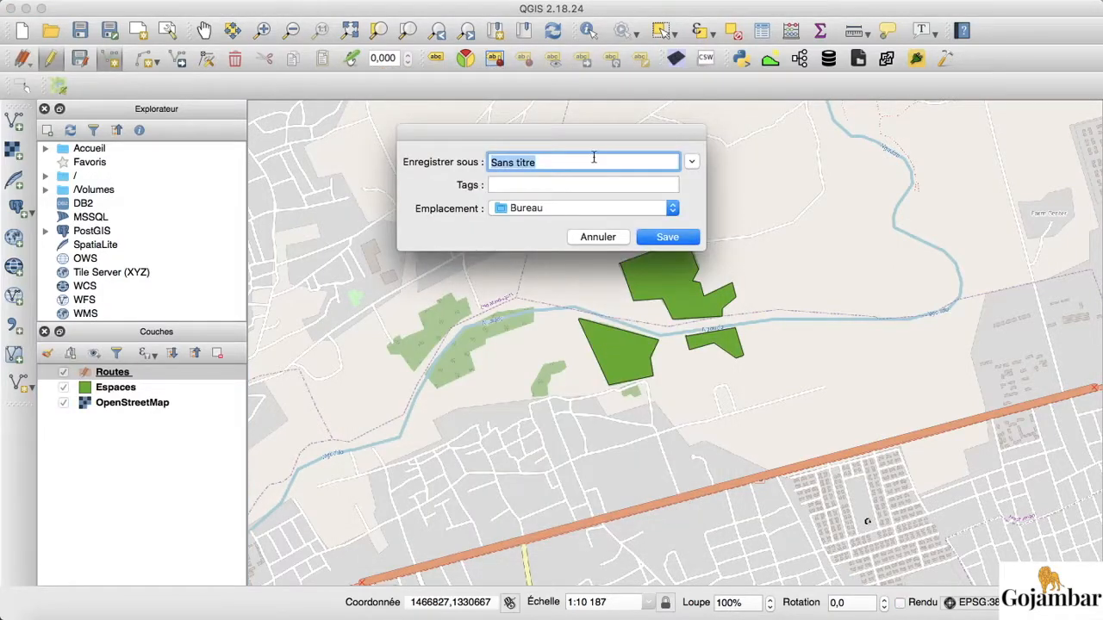
pyautogui.write("Cours d'eaux")
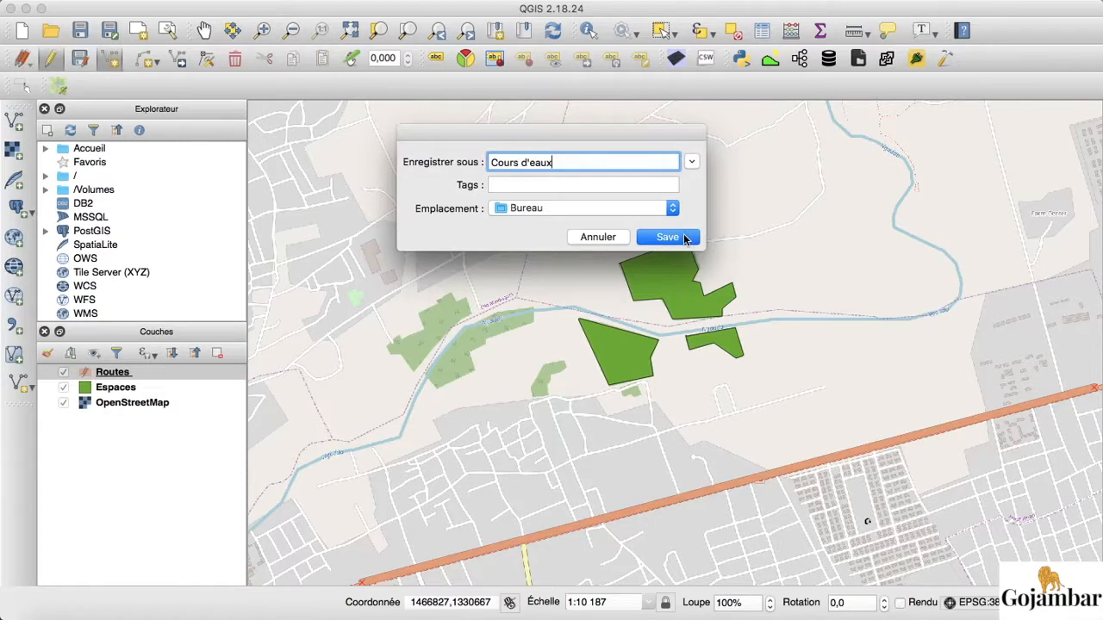
pyautogui.click(688, 240)
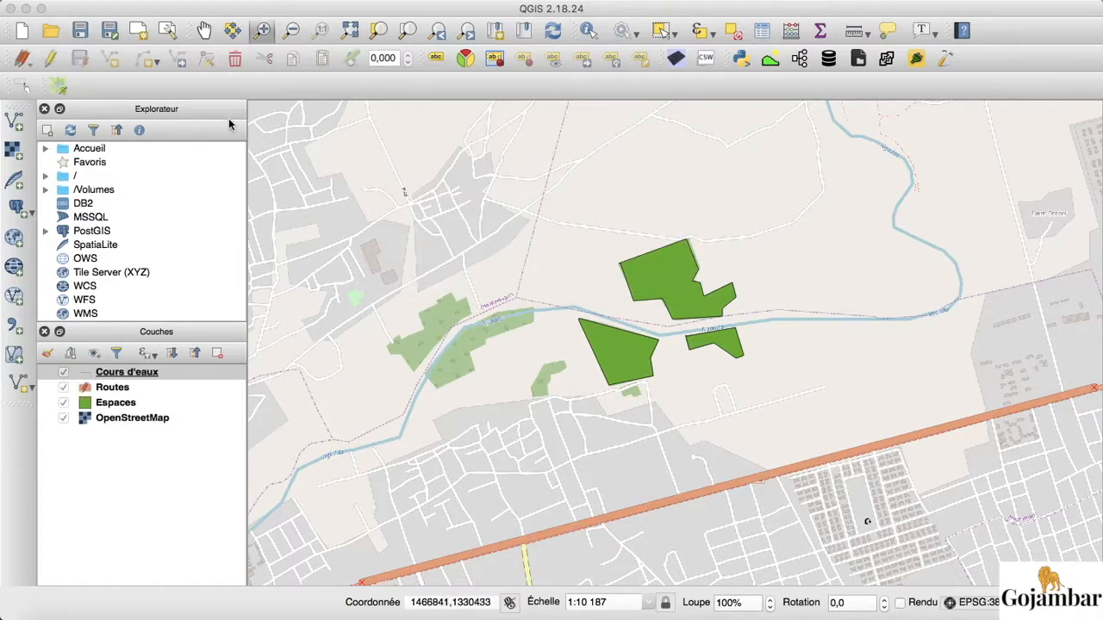
# Step: Make the Cours d'eaux layer editable and digitize a line along the river from the southwest to the northern edge of the map
pyautogui.click(151, 371)
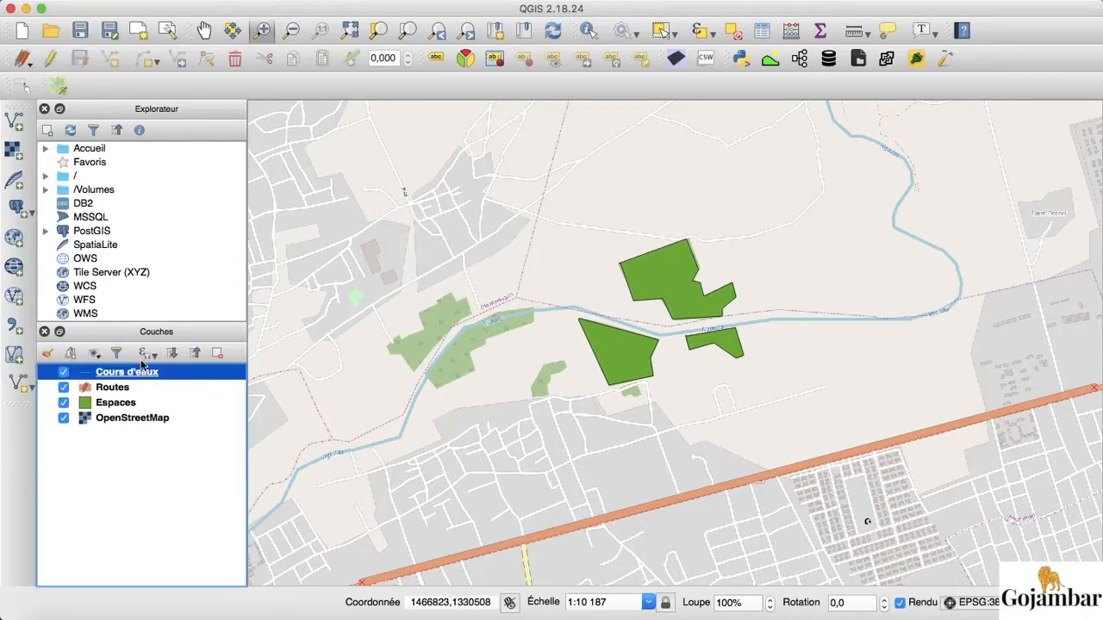
pyautogui.click(54, 58)
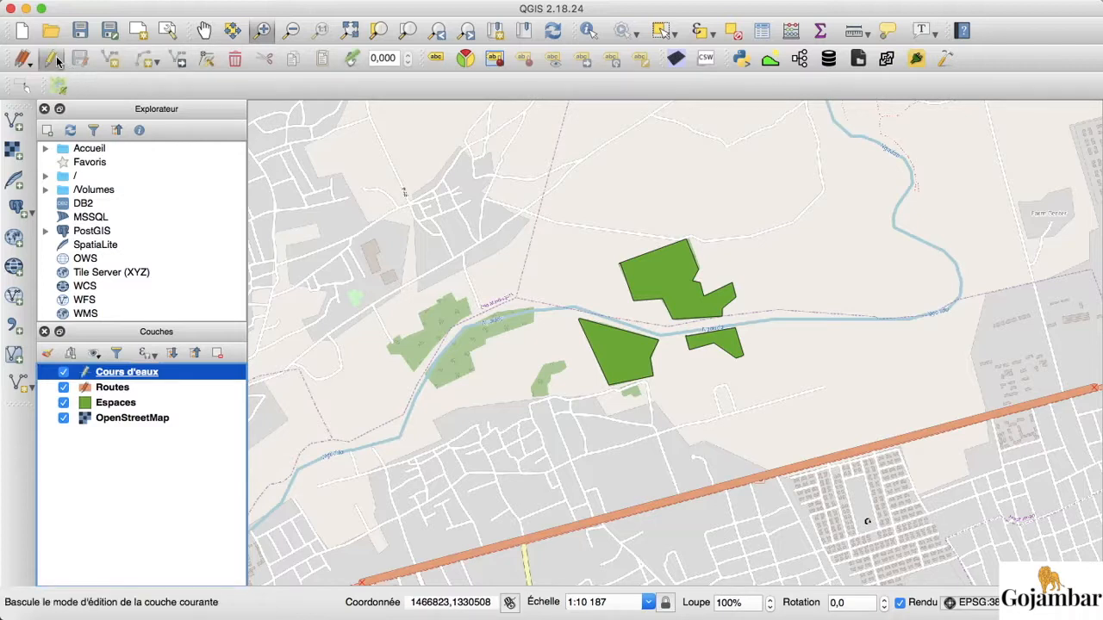
pyautogui.click(109, 61)
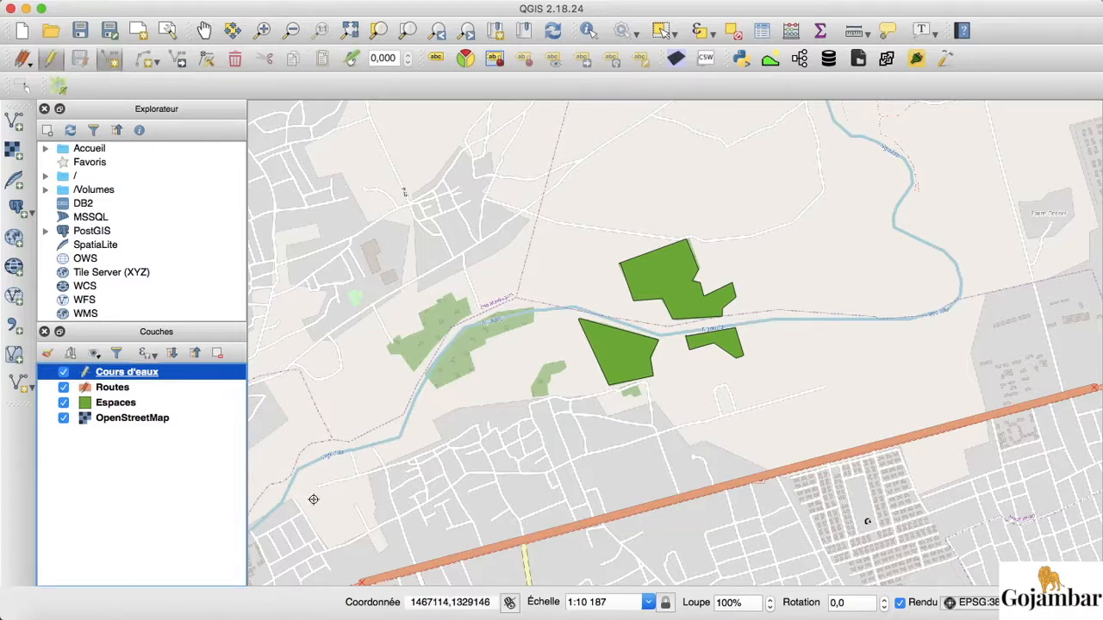
pyautogui.click(266, 517)
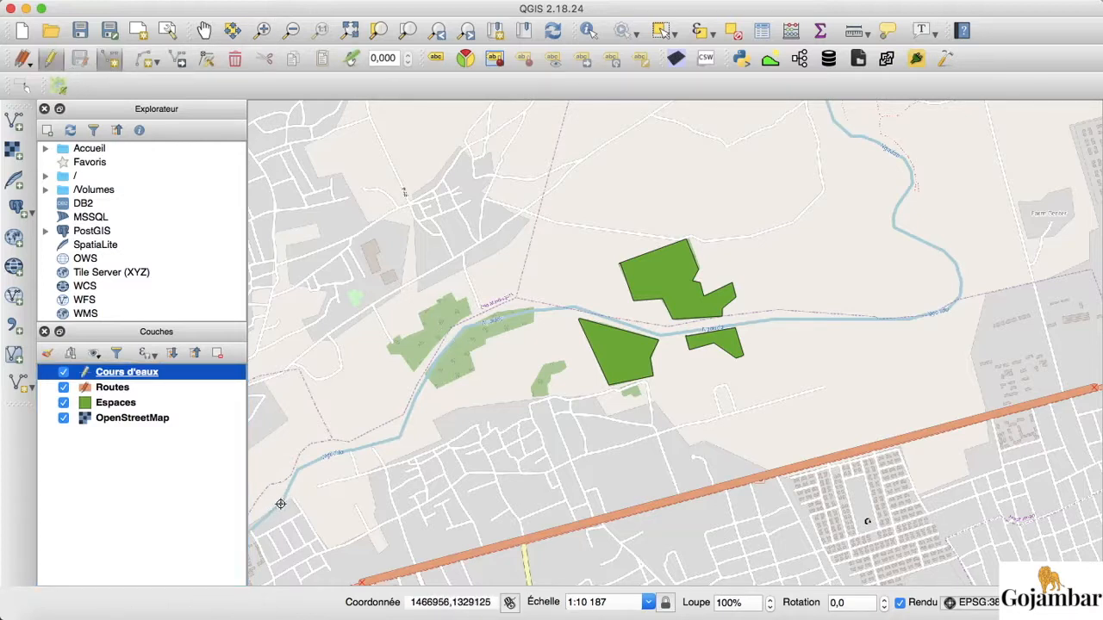
pyautogui.click(295, 474)
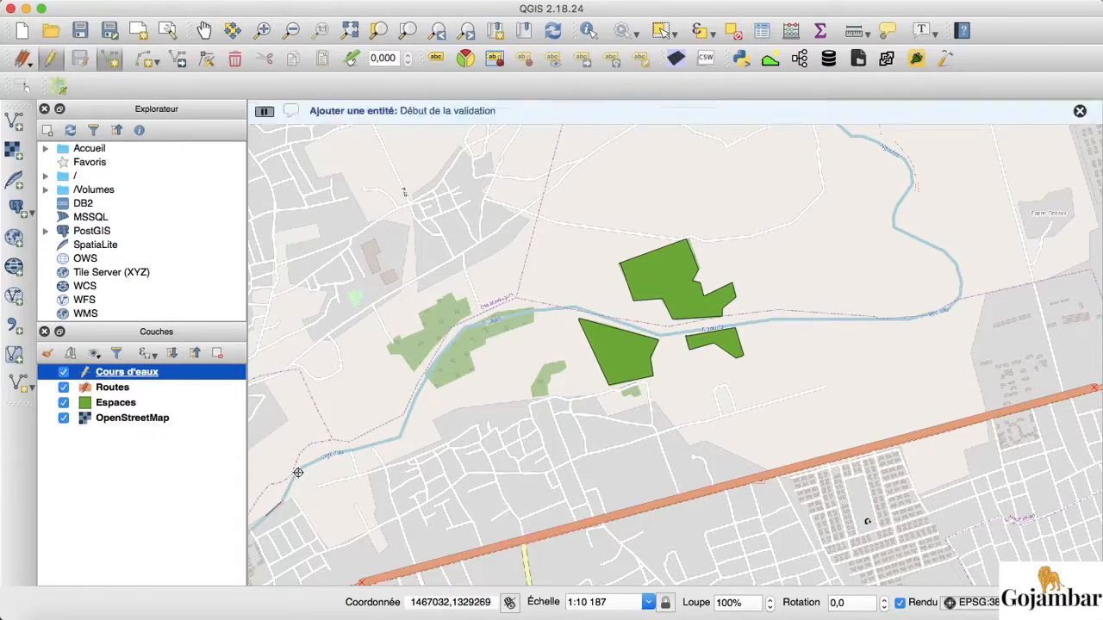
pyautogui.click(398, 438)
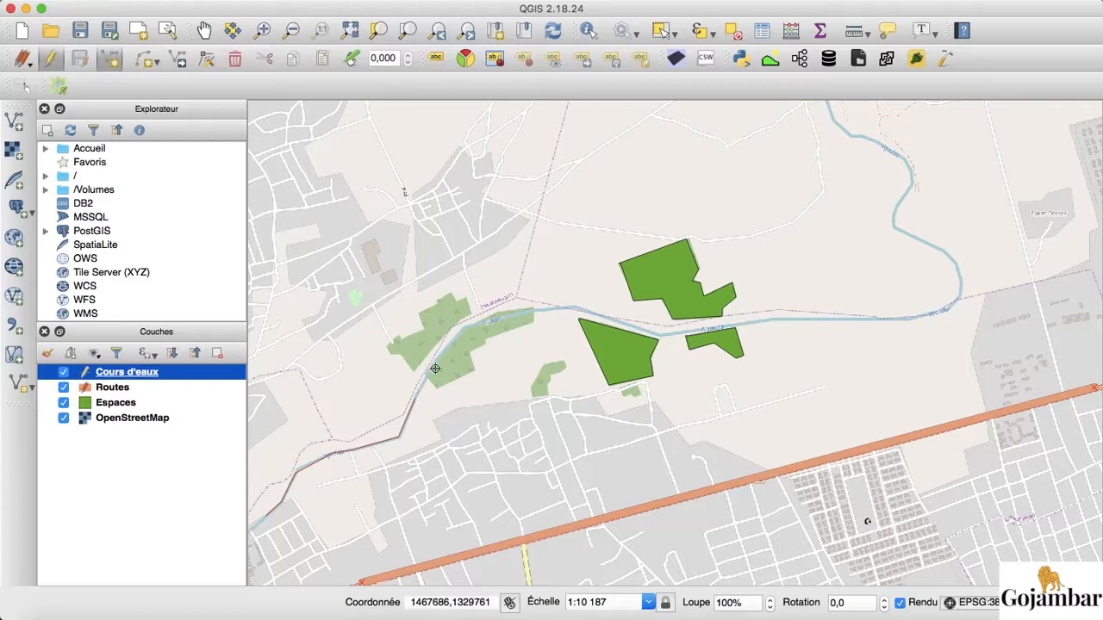
pyautogui.click(432, 366)
pyautogui.click(877, 318)
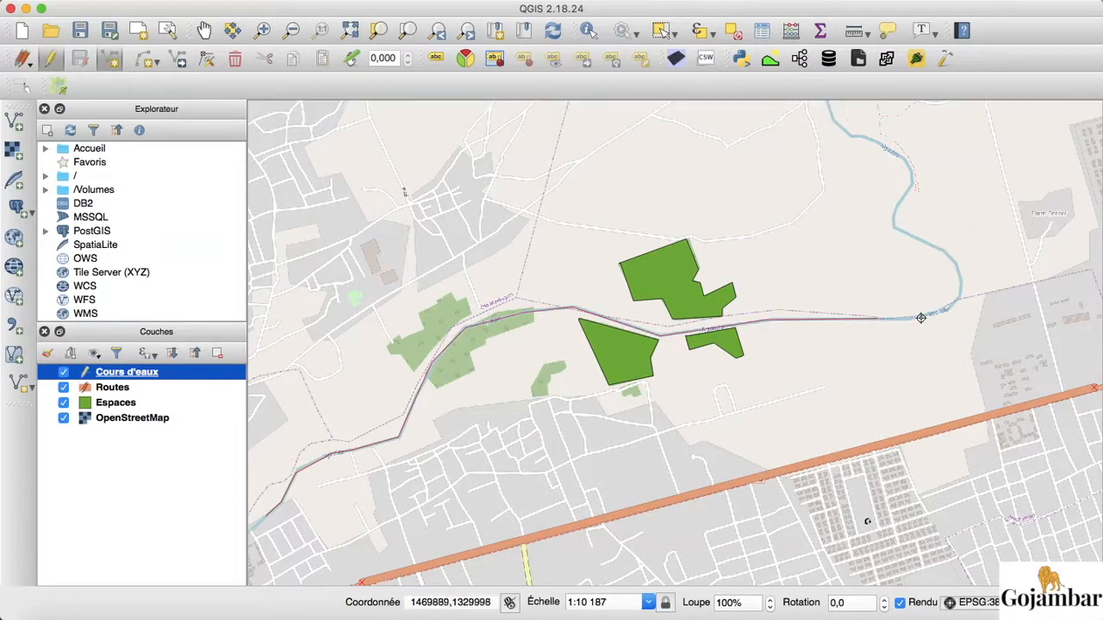
pyautogui.click(912, 320)
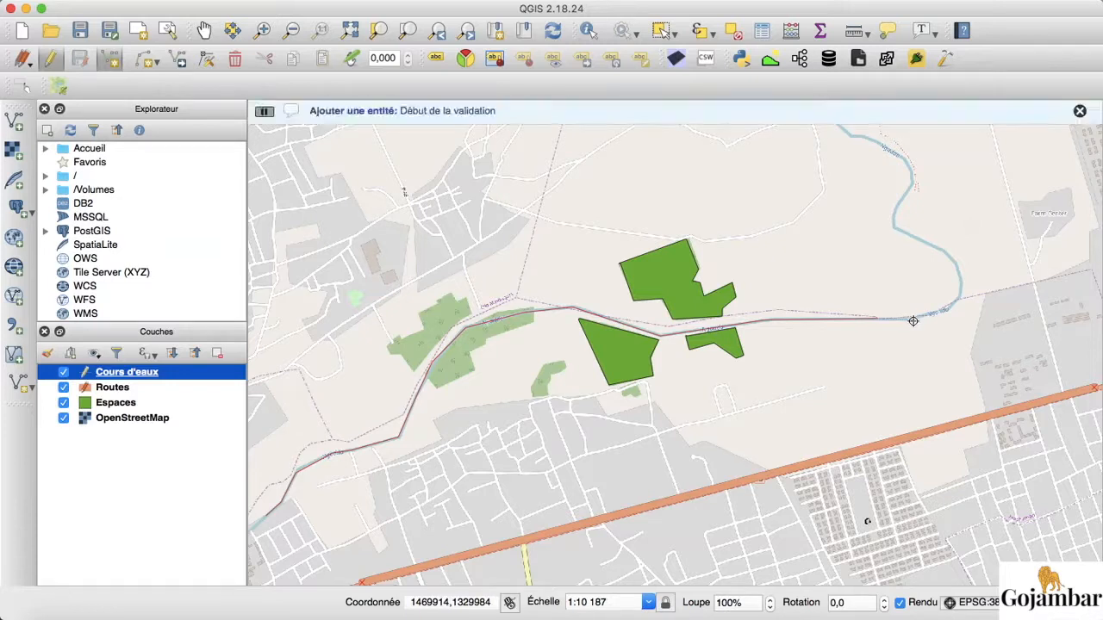
pyautogui.click(948, 307)
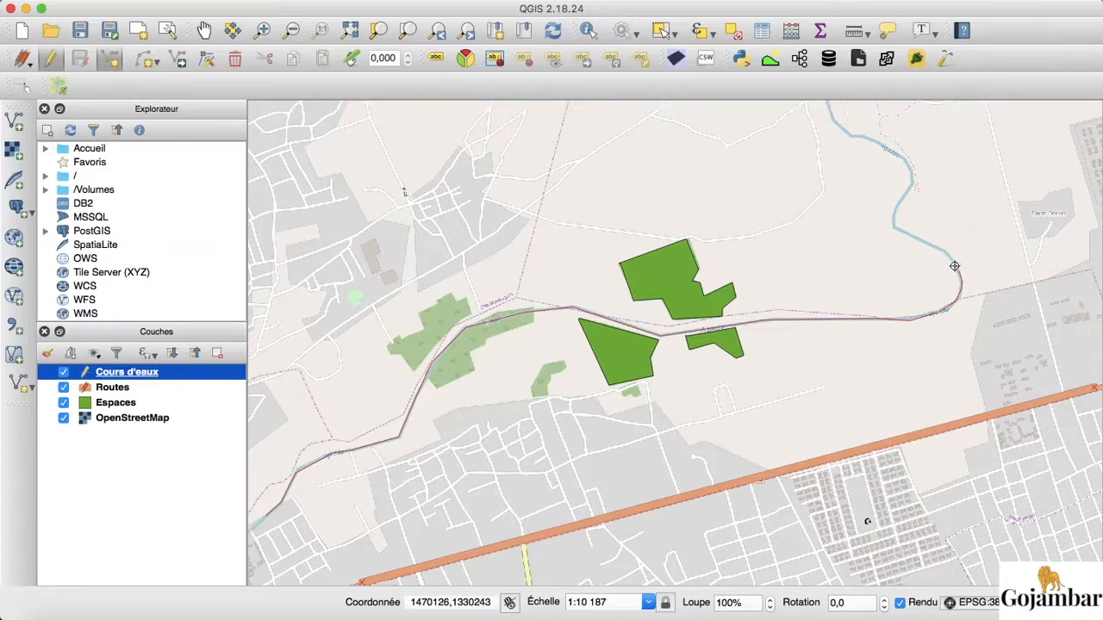
pyautogui.click(951, 256)
pyautogui.click(895, 222)
pyautogui.click(901, 160)
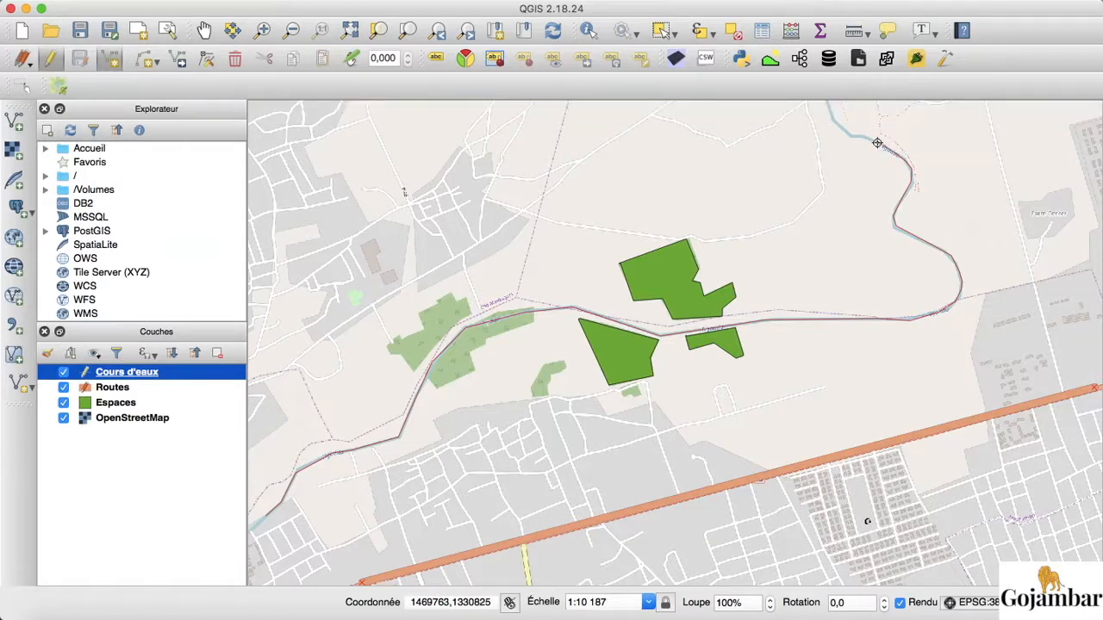
pyautogui.click(851, 135)
pyautogui.rightClick(830, 107)
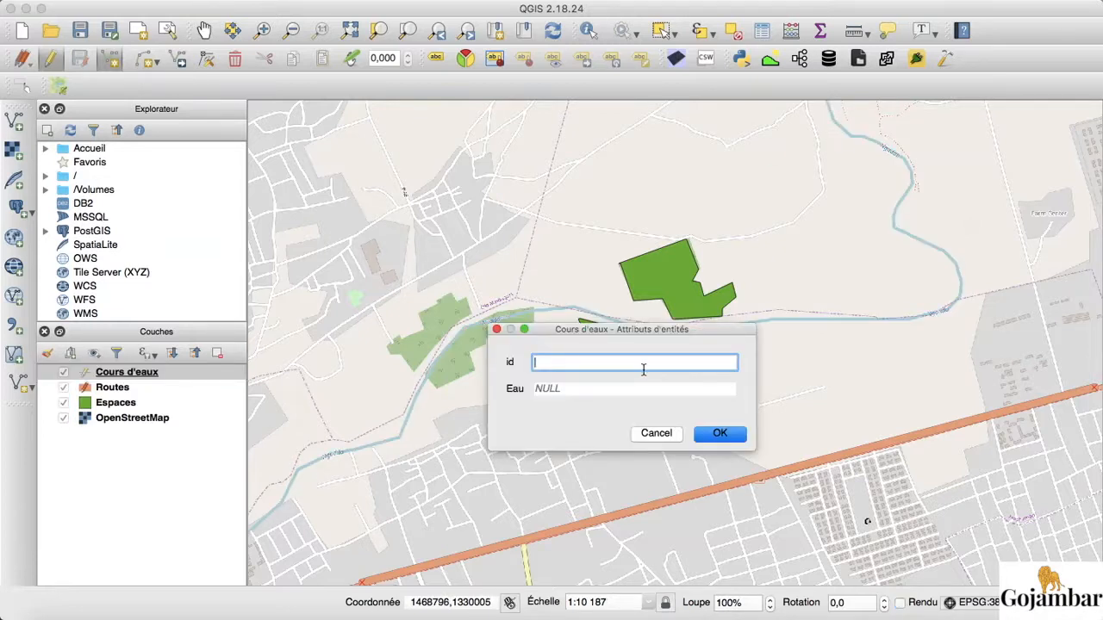
# Step: Set the new river line's id to 3 and fill in its Eau attribute
pyautogui.write('3')
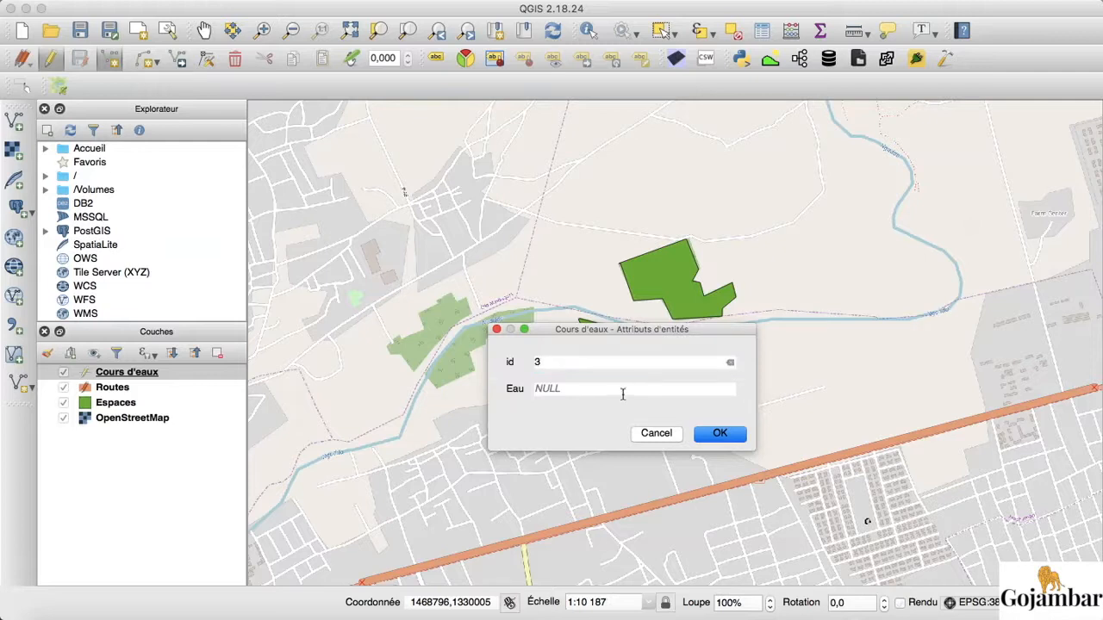
pyautogui.click(622, 392)
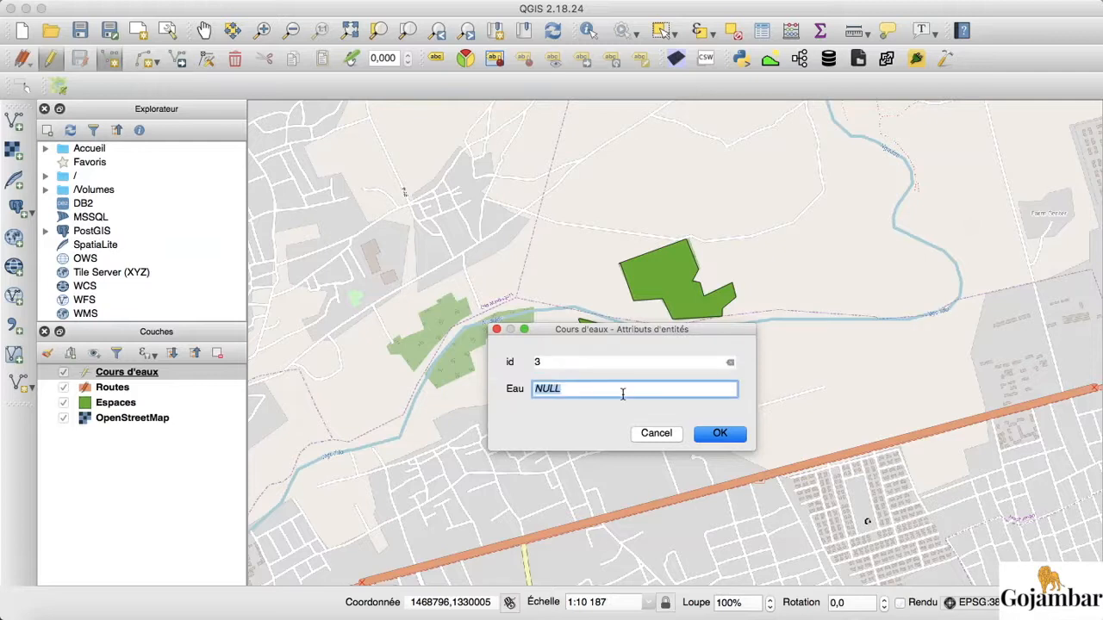
pyautogui.write('nd')
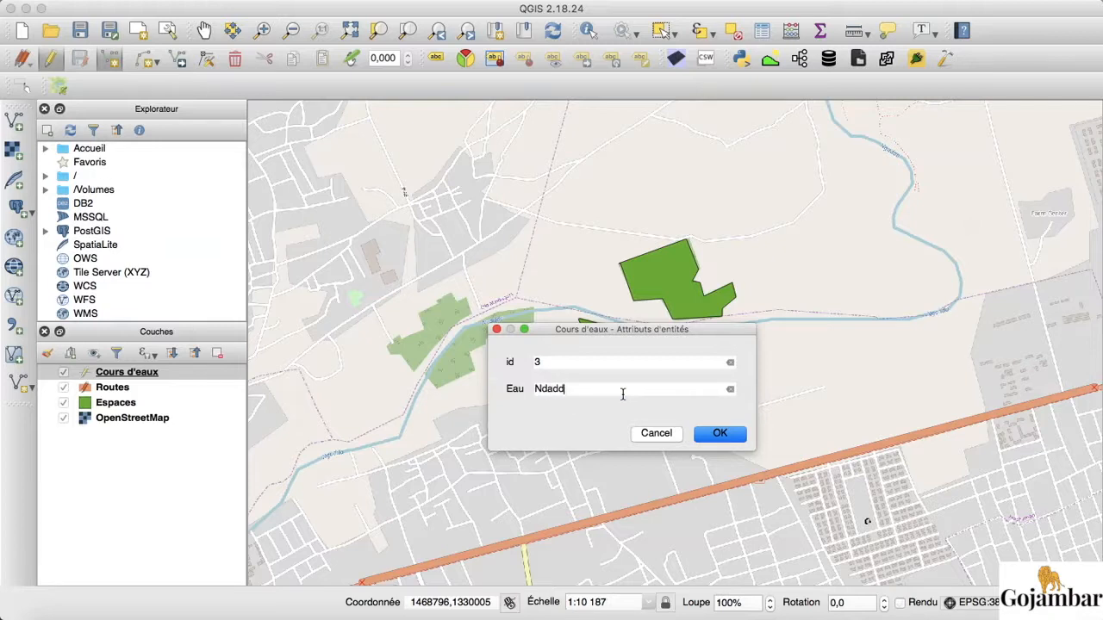
pyautogui.click(718, 434)
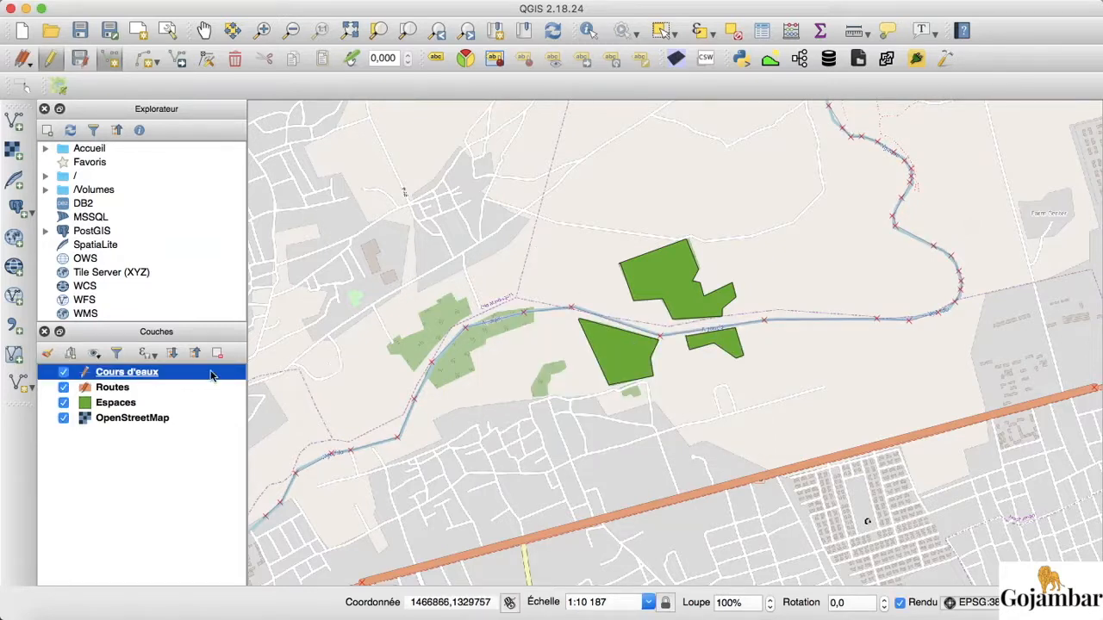
# Step: Open the Cours d'eaux layer's style properties and set the line colour to blue #64a0ed
pyautogui.doubleClick(127, 371)
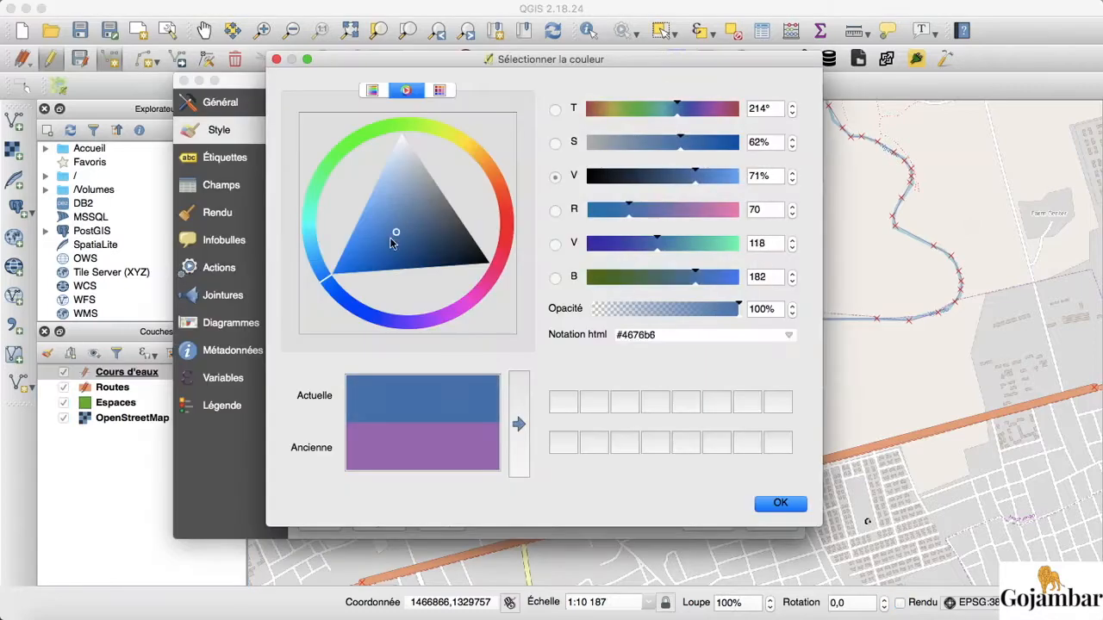
pyautogui.moveTo(389, 239)
pyautogui.mouseDown()
pyautogui.moveTo(358, 243)
pyautogui.moveTo(351, 267)
pyautogui.moveTo(370, 217)
pyautogui.mouseUp()
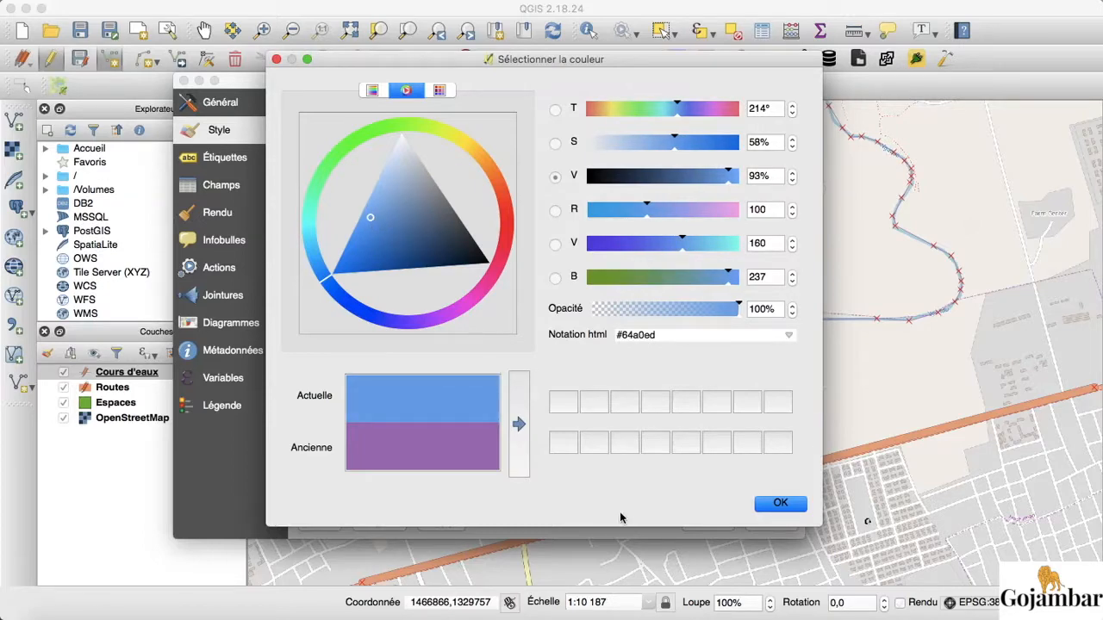
pyautogui.click(781, 504)
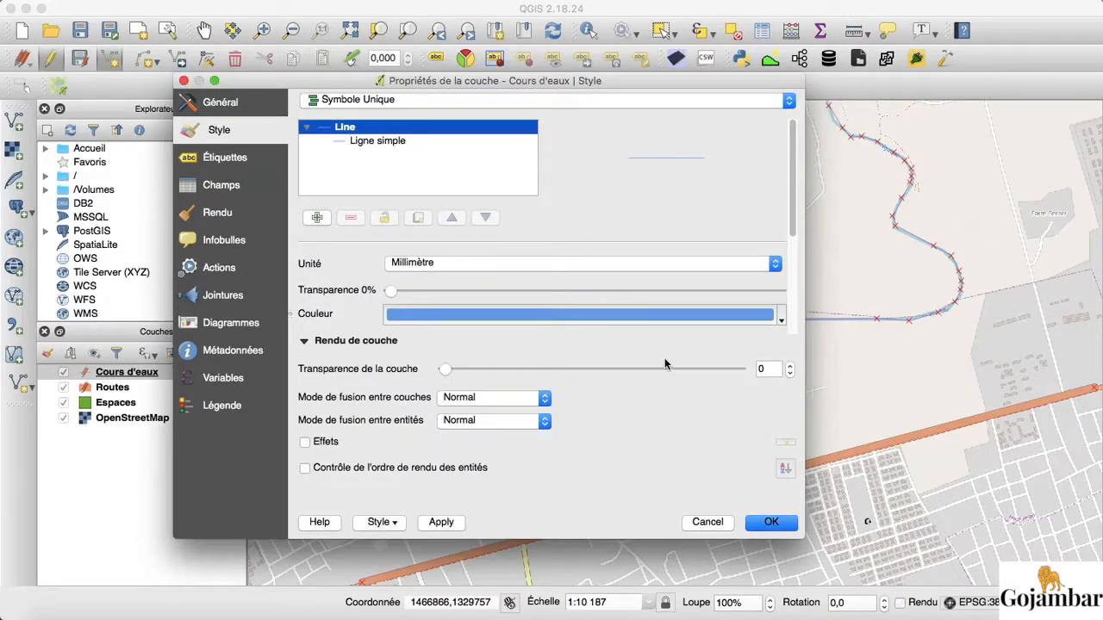
# Step: Choose the Waterfall line symbol for the Cours d'eaux layer and apply the style
pyautogui.moveTo(791, 153); pyautogui.dragTo(791, 247)
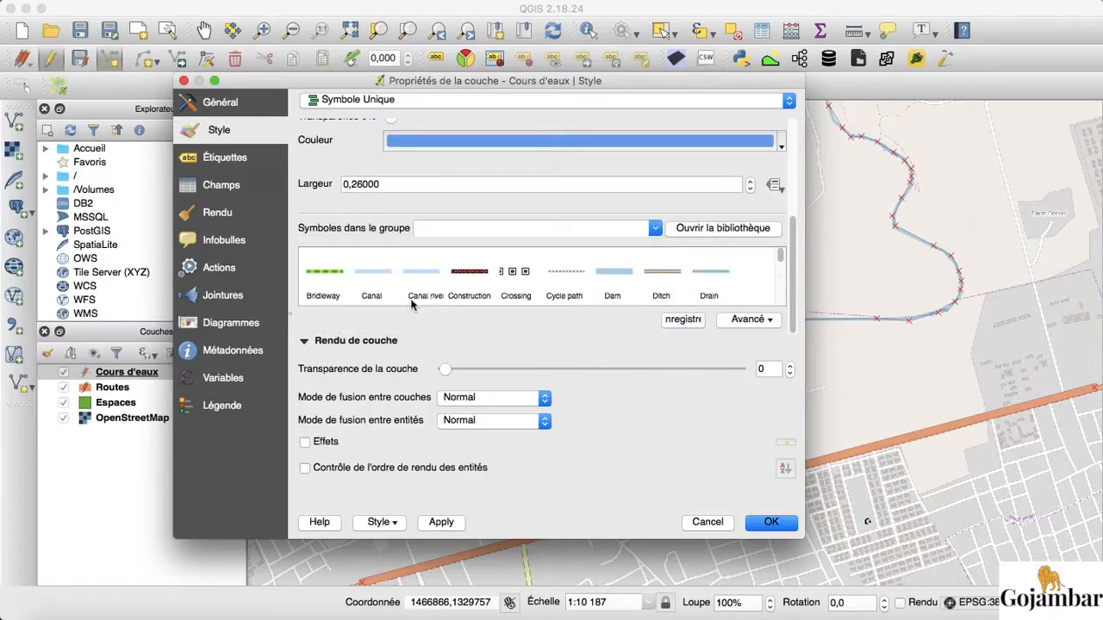
pyautogui.click(433, 275)
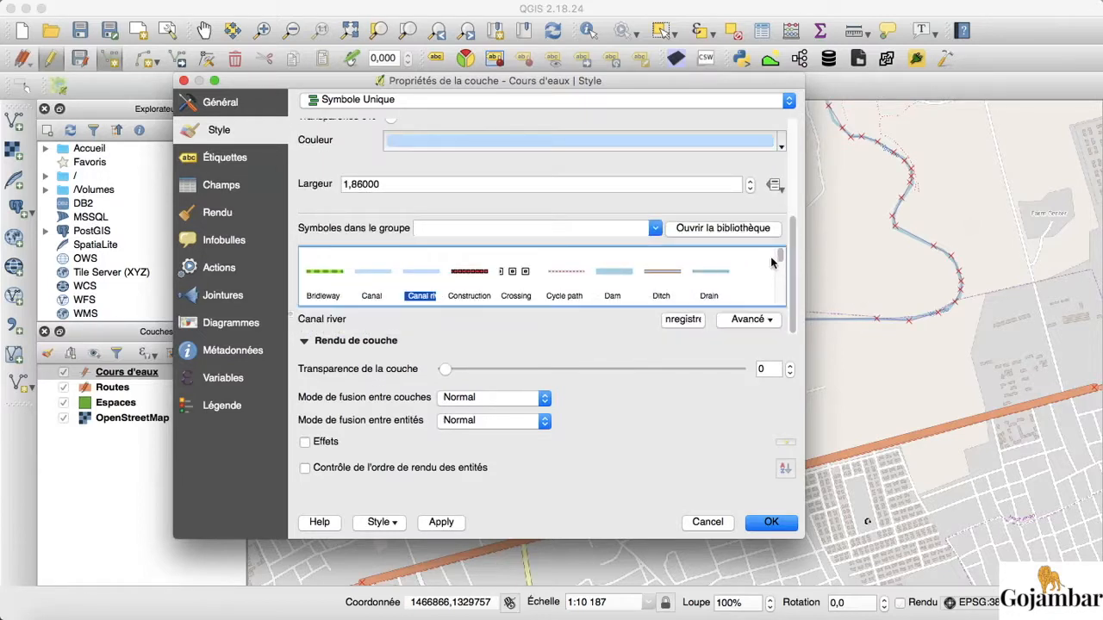
pyautogui.moveTo(781, 259); pyautogui.dragTo(780, 307)
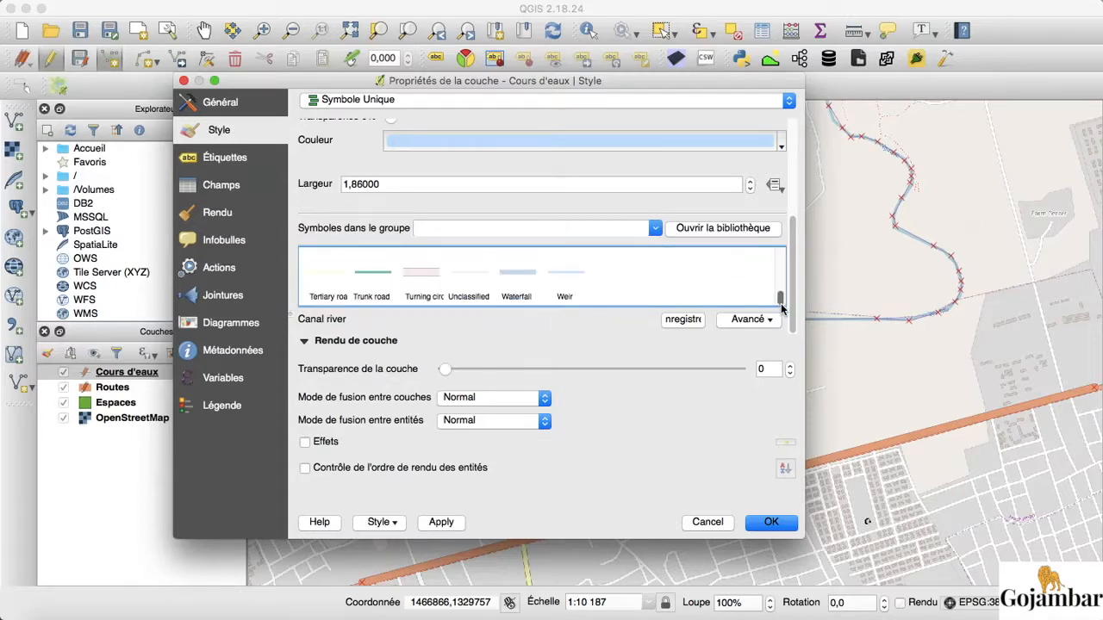
pyautogui.click(513, 274)
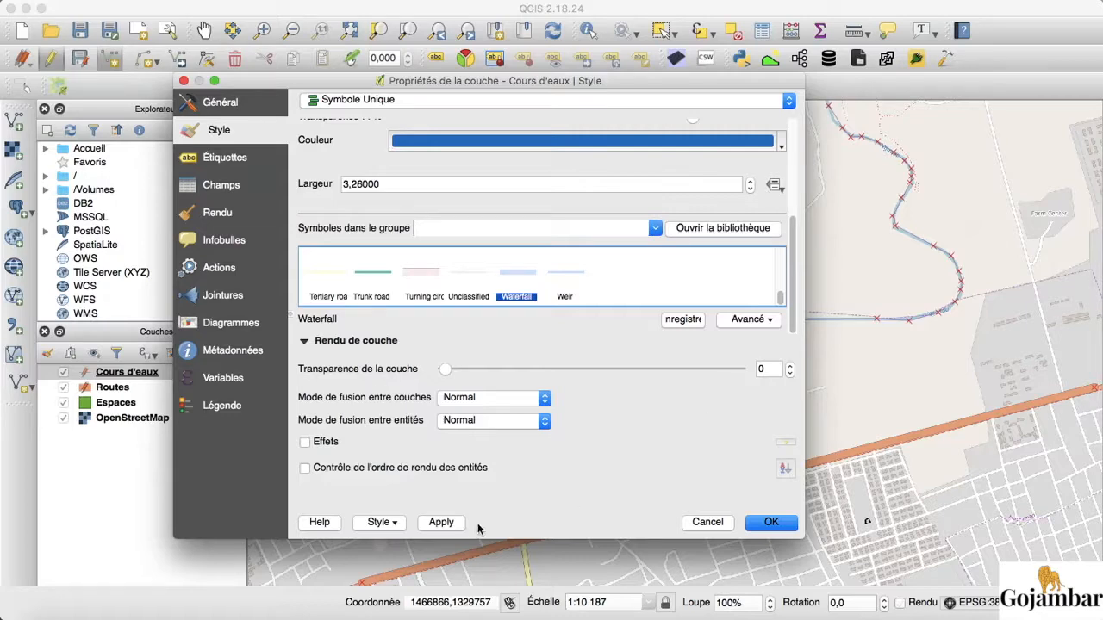
pyautogui.click(449, 522)
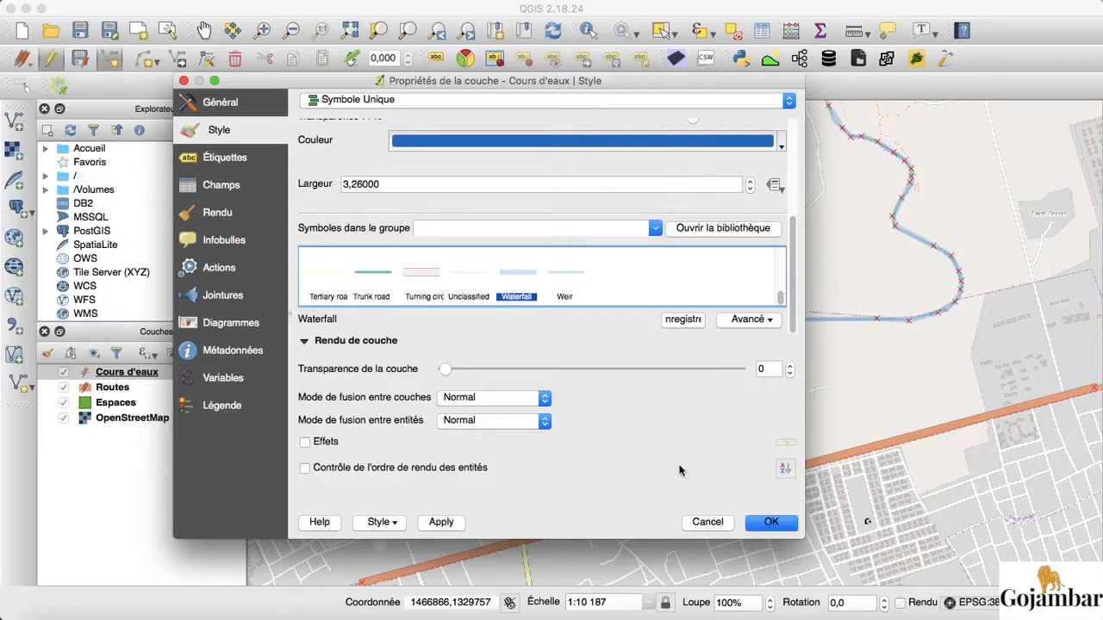
pyautogui.click(760, 526)
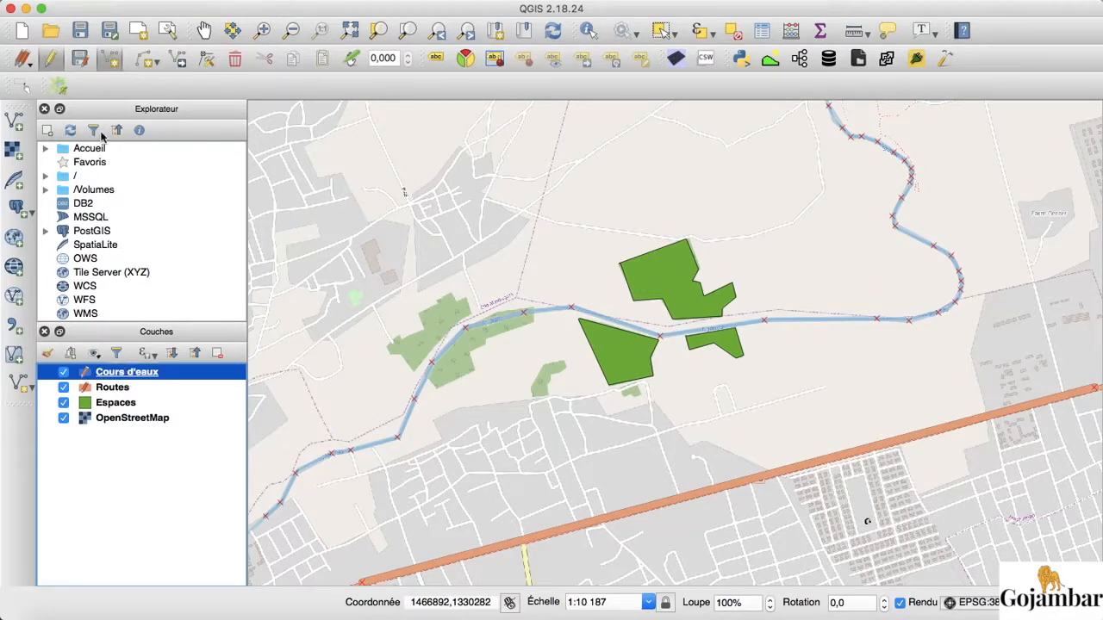
# Step: End editing on the Cours d'eaux and Routes layers, saving the changes to both
pyautogui.click(53, 59)
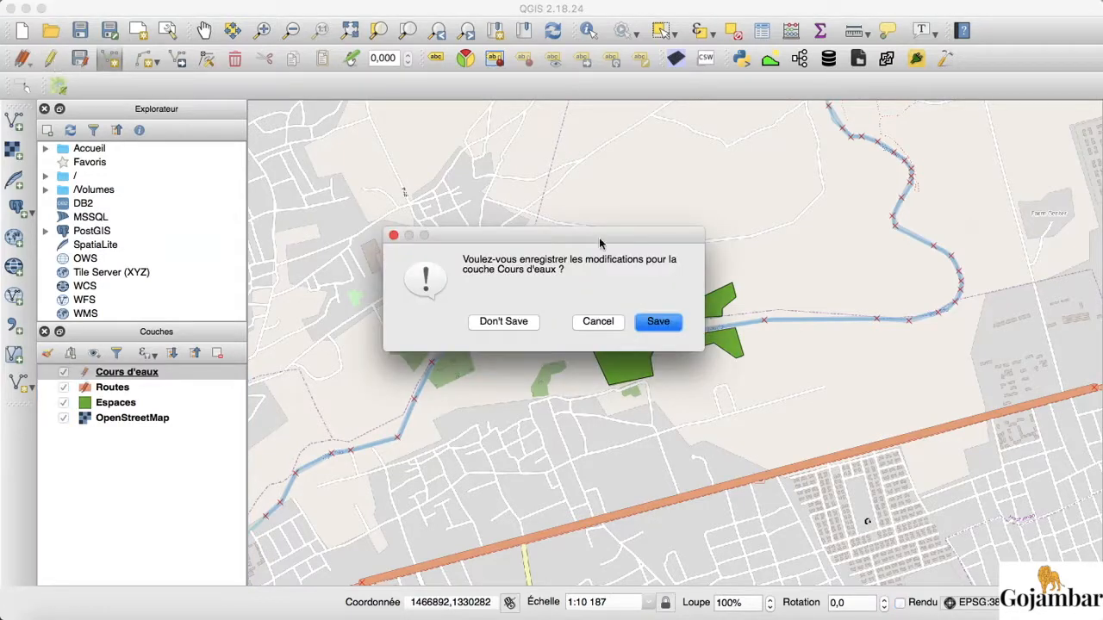
pyautogui.click(658, 320)
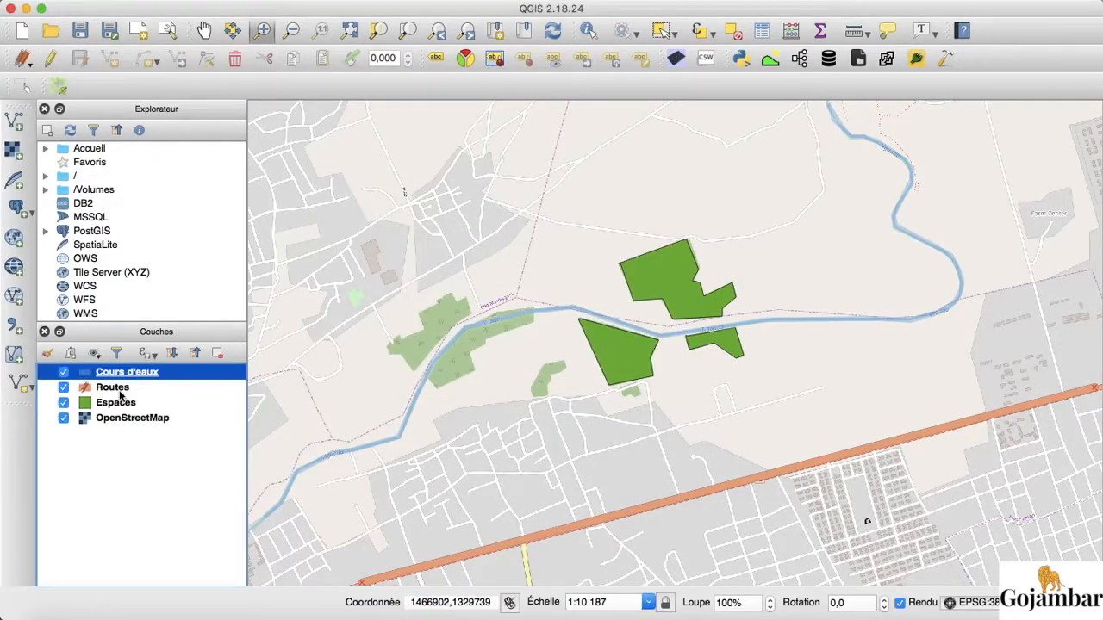
pyautogui.click(121, 389)
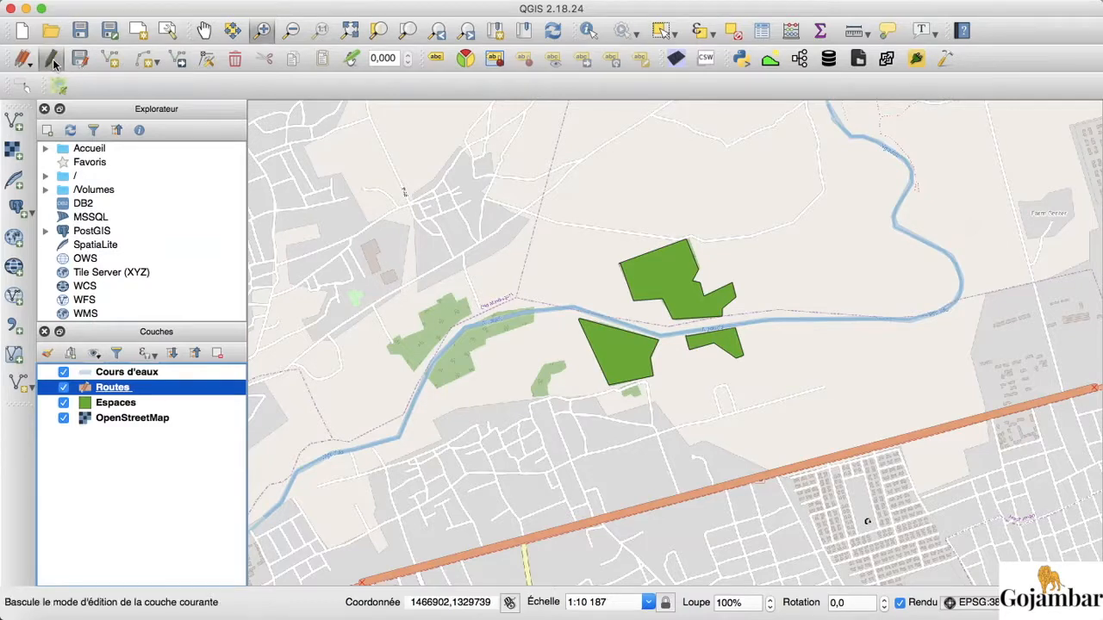
pyautogui.click(52, 59)
pyautogui.click(671, 324)
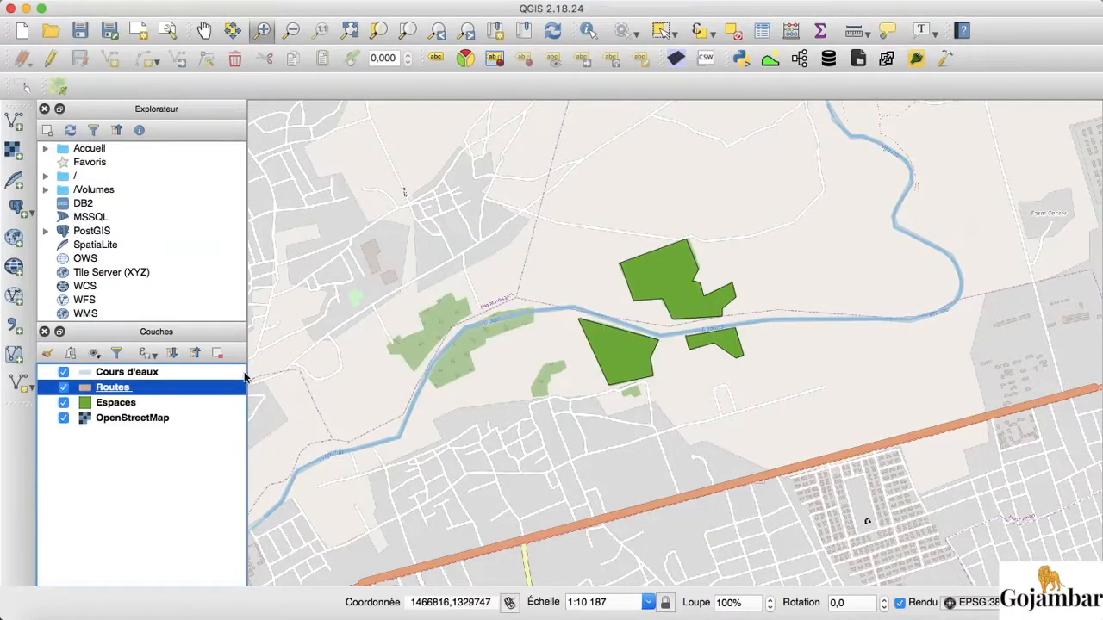
# Step: Hide the OpenStreetMap base layer to inspect the digitized features alone, and show it again
pyautogui.click(137, 432)
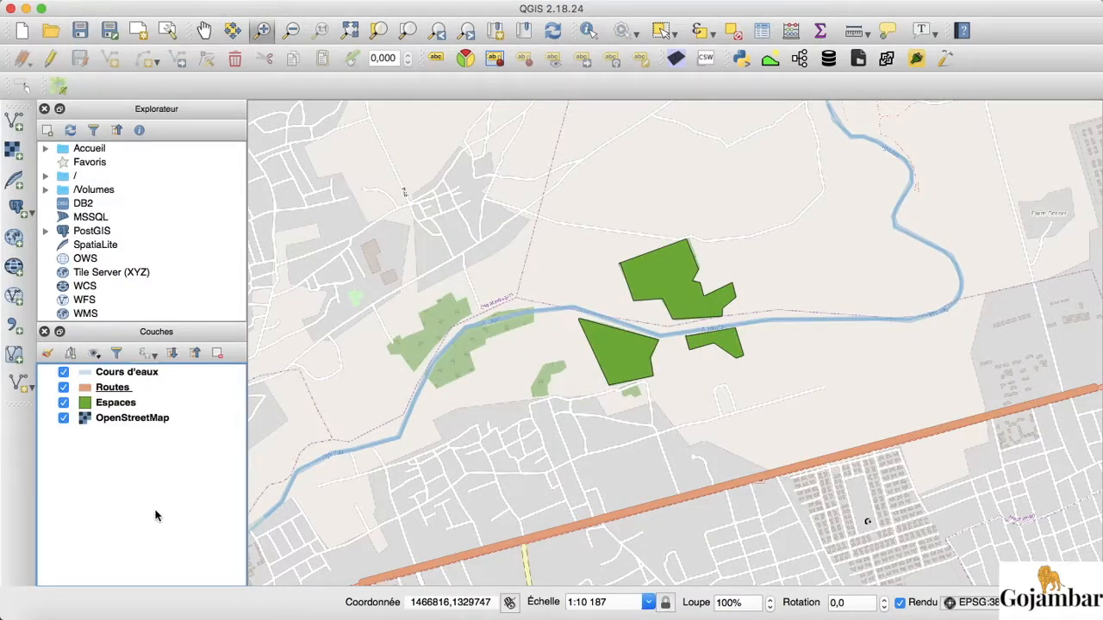
pyautogui.click(62, 419)
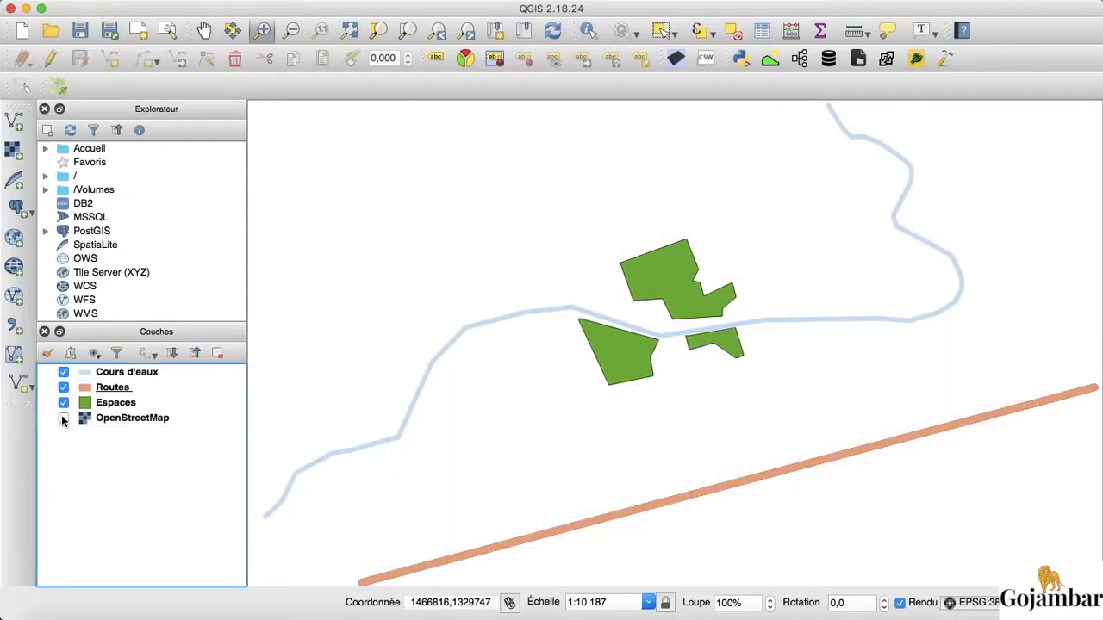
pyautogui.click(62, 419)
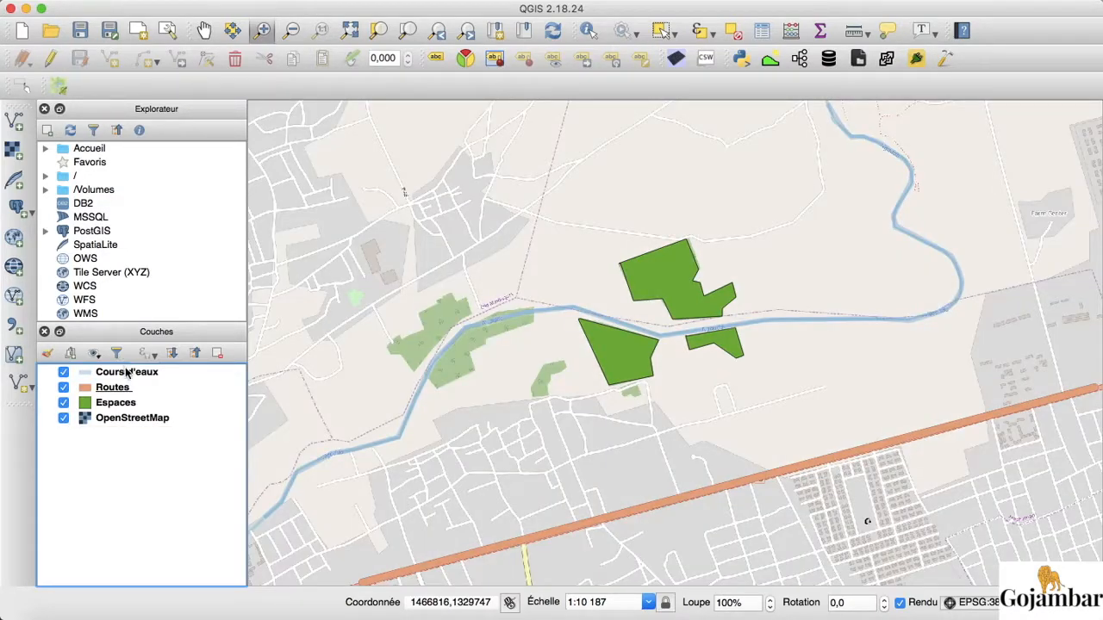
# Step: Turn on labels for the Cours d'eaux layer using its Eau field and apply them
pyautogui.click(127, 371)
pyautogui.rightClick(127, 371)
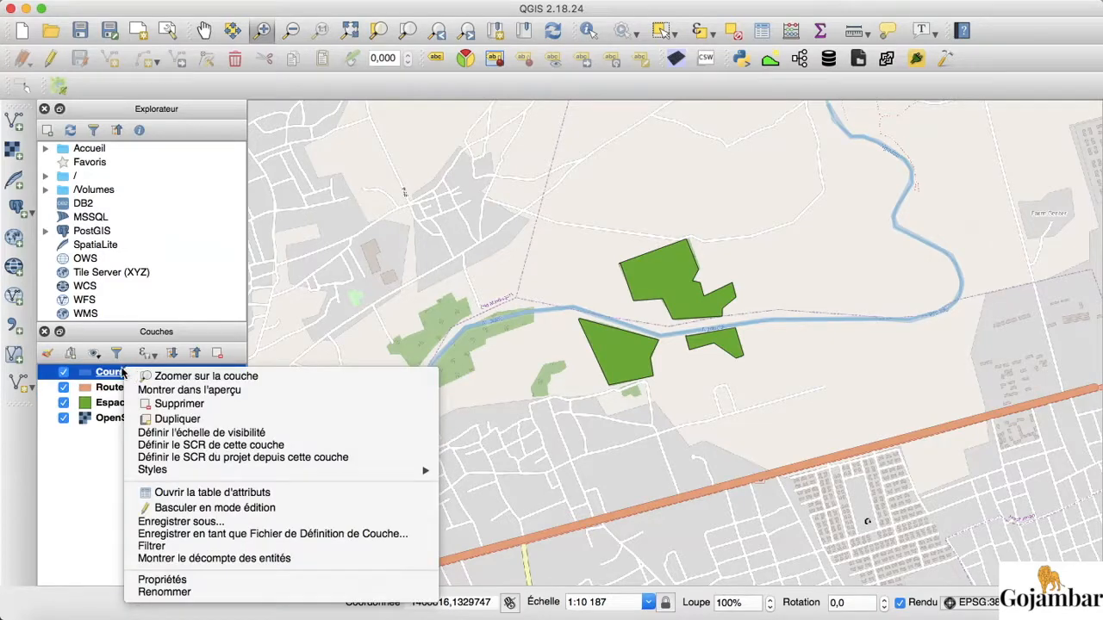
pyautogui.click(171, 579)
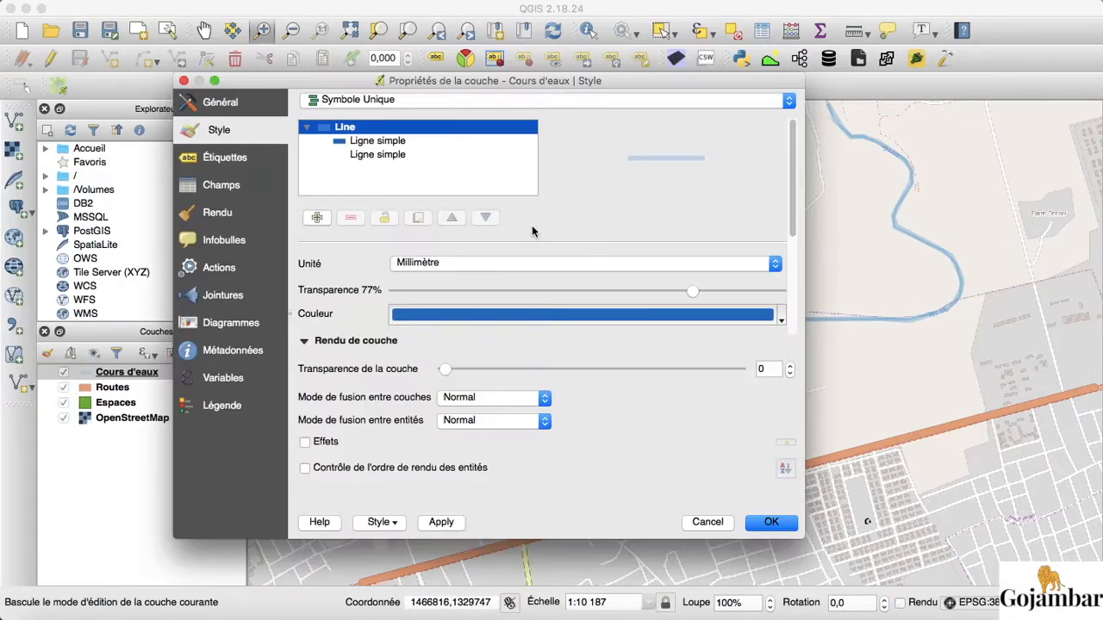
pyautogui.click(257, 156)
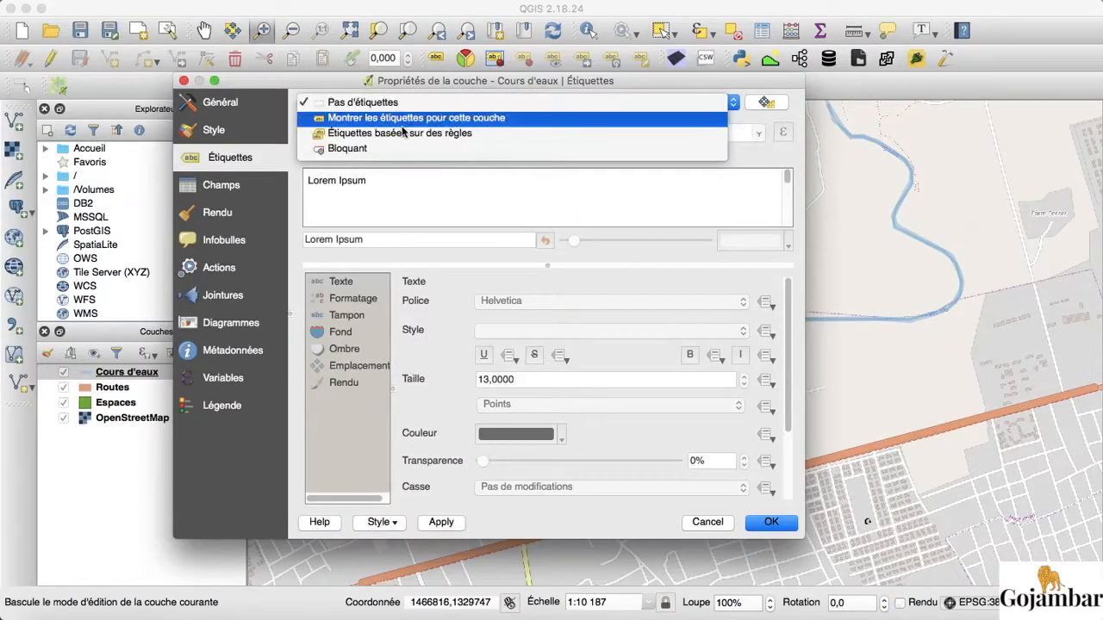
pyautogui.click(408, 118)
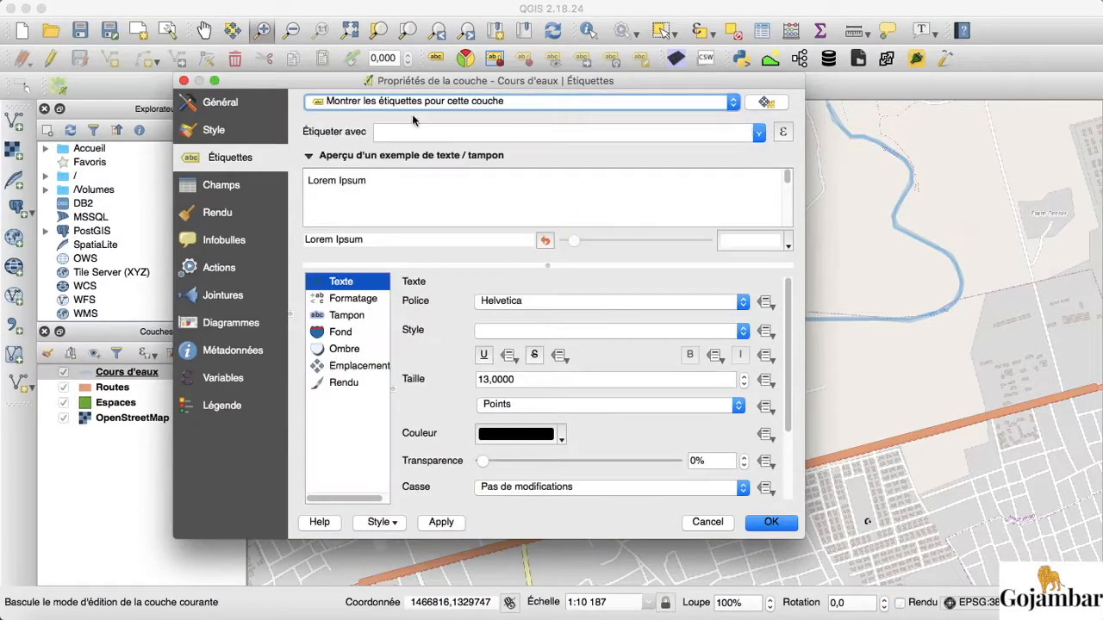
pyautogui.click(758, 132)
pyautogui.click(751, 160)
pyautogui.click(439, 523)
pyautogui.click(758, 524)
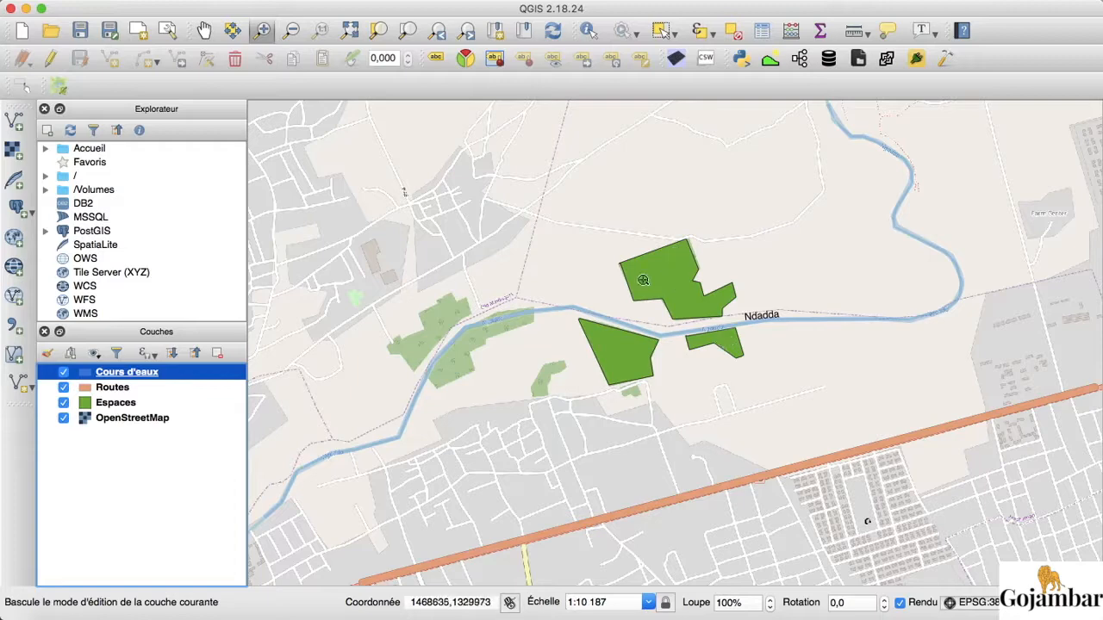
# Step: Show labels for the Routes layer using its Routes field
pyautogui.click(116, 388)
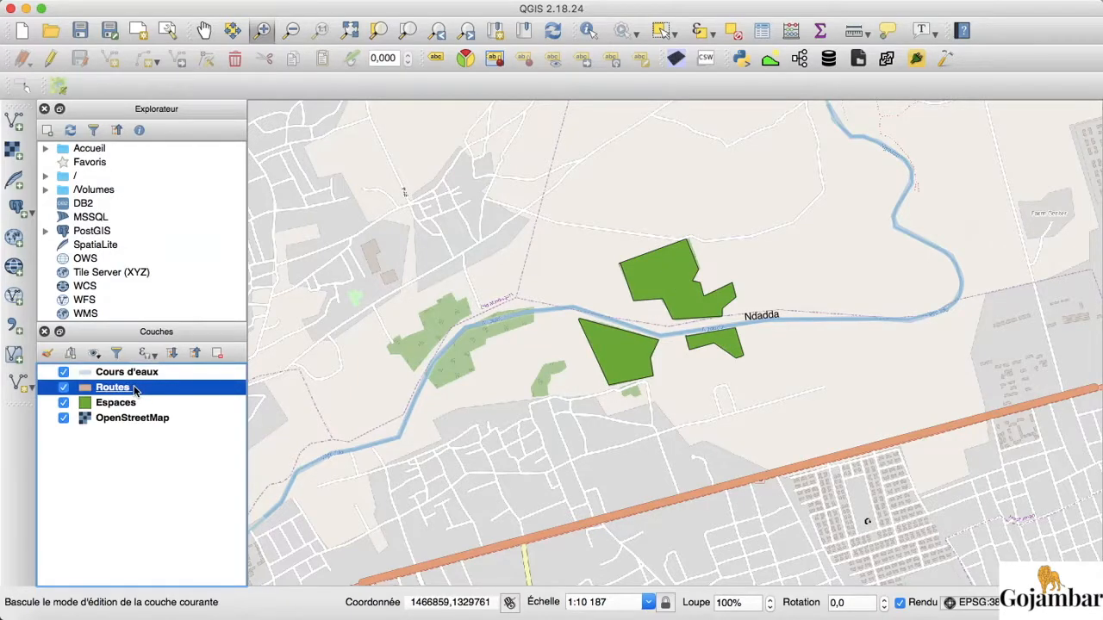
pyautogui.doubleClick(134, 390)
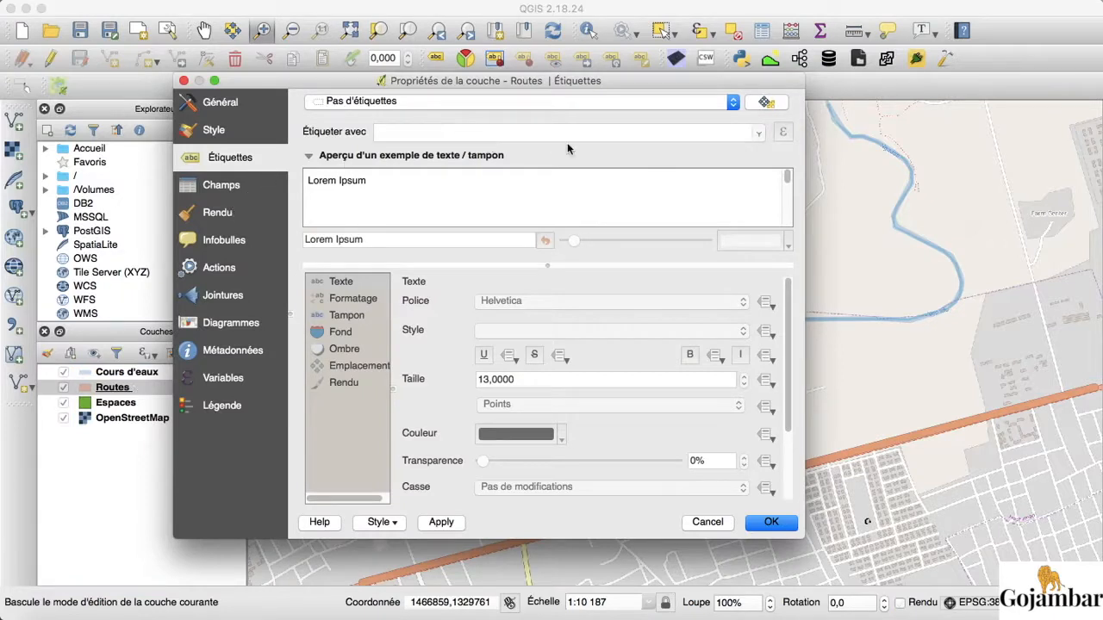
pyautogui.click(626, 100)
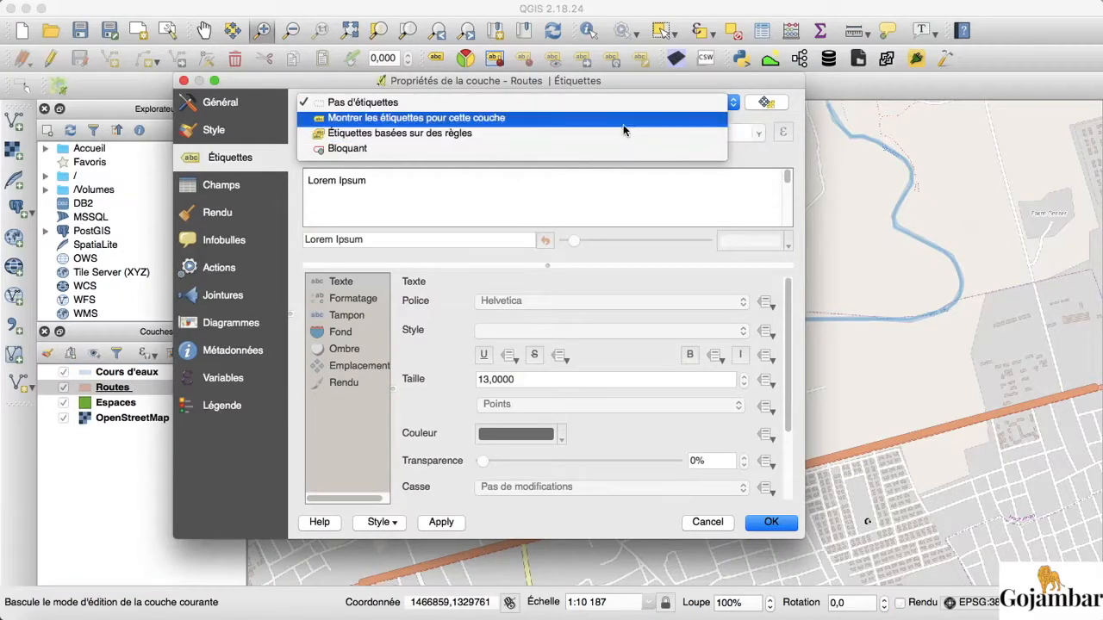
pyautogui.click(628, 118)
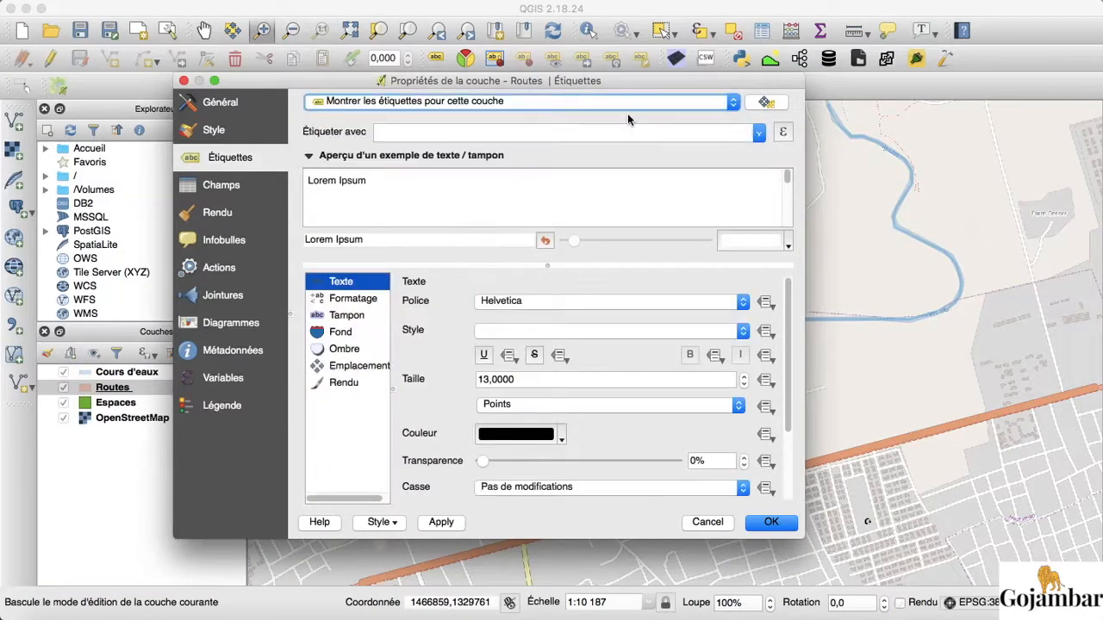
pyautogui.click(758, 129)
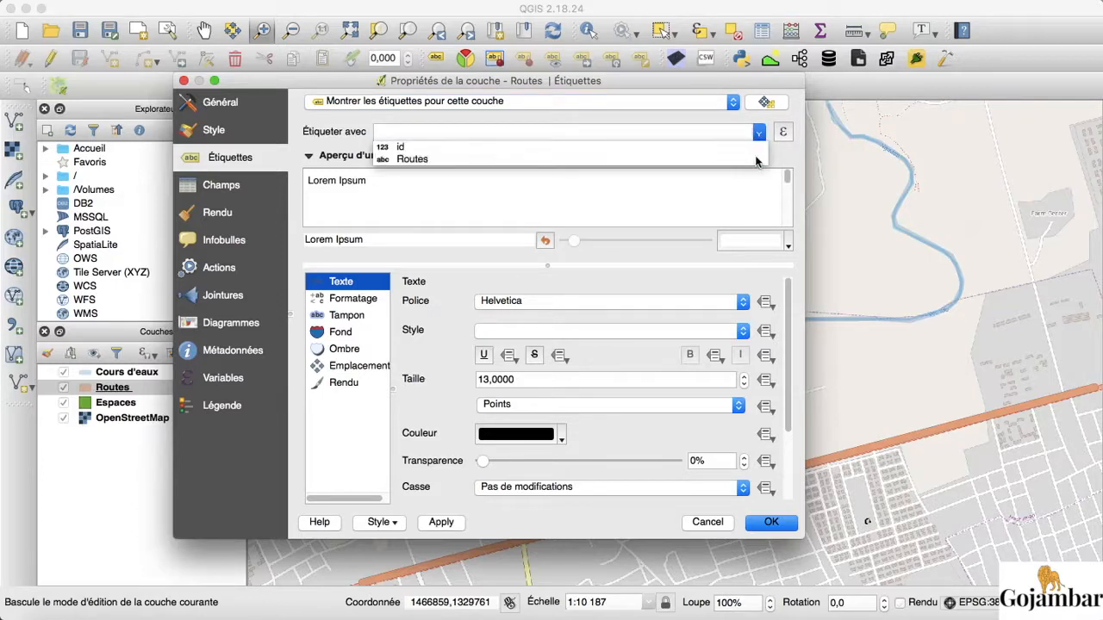
pyautogui.click(756, 161)
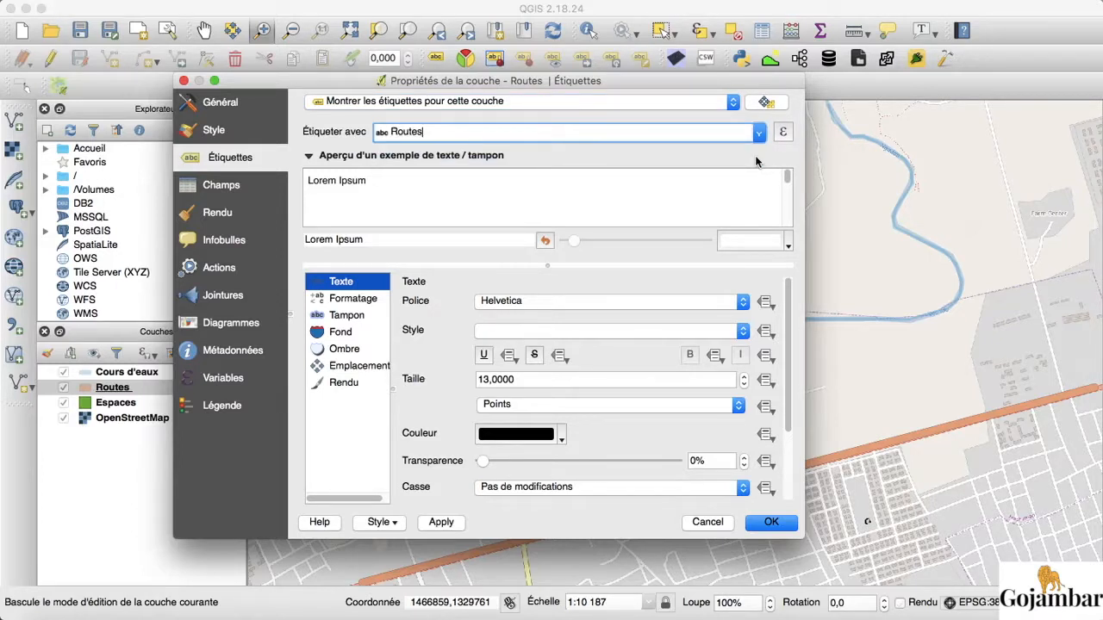
pyautogui.click(771, 522)
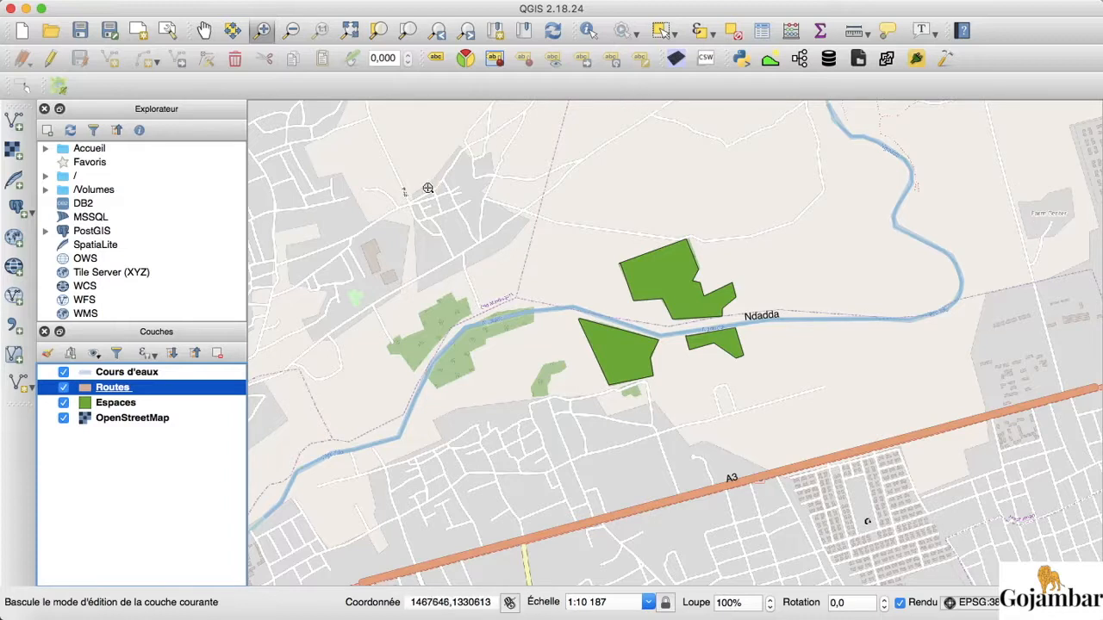
# Step: Create a new print composer titled "carte"
pyautogui.click(86, 3)
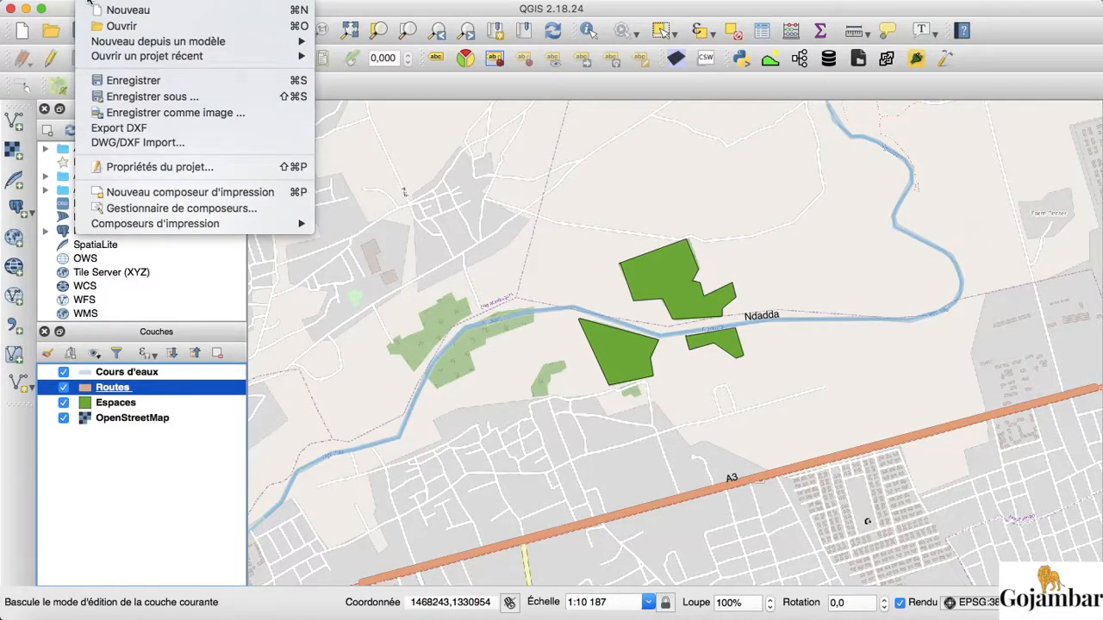
pyautogui.moveTo(67, 2)
pyautogui.click(179, 198)
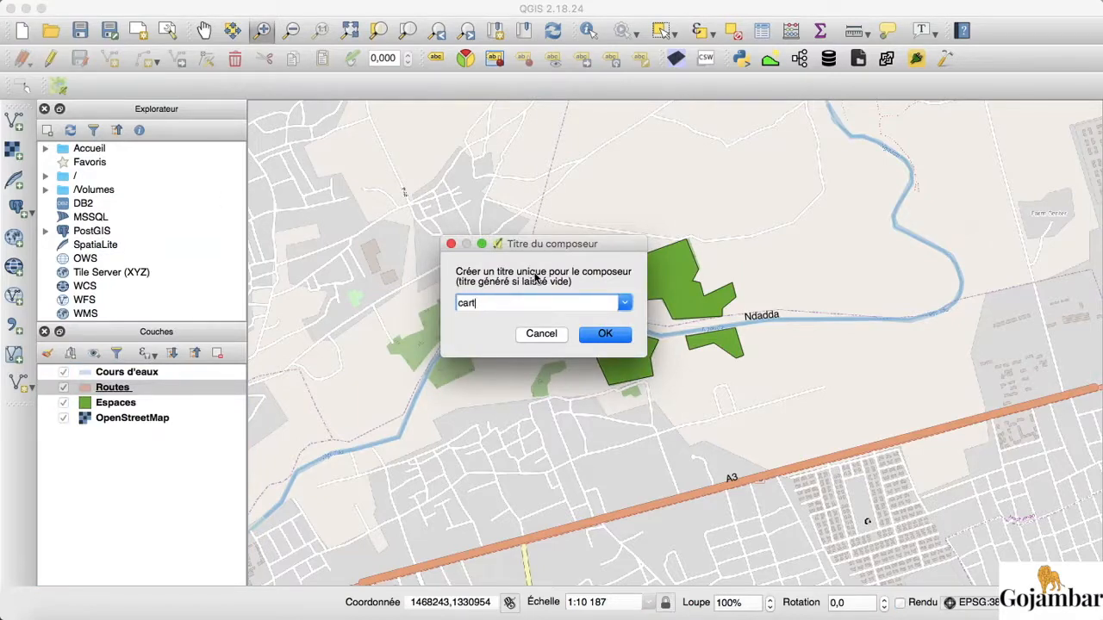
pyautogui.click(621, 336)
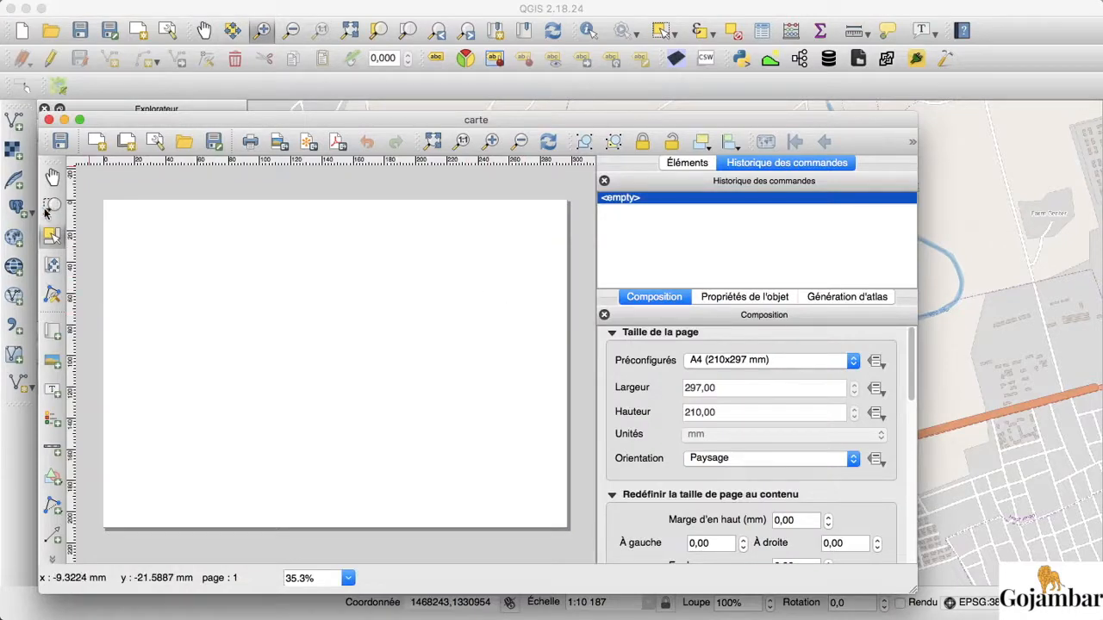
# Step: Add a map item covering nearly the whole A4 landscape page of the composer
pyautogui.click(53, 335)
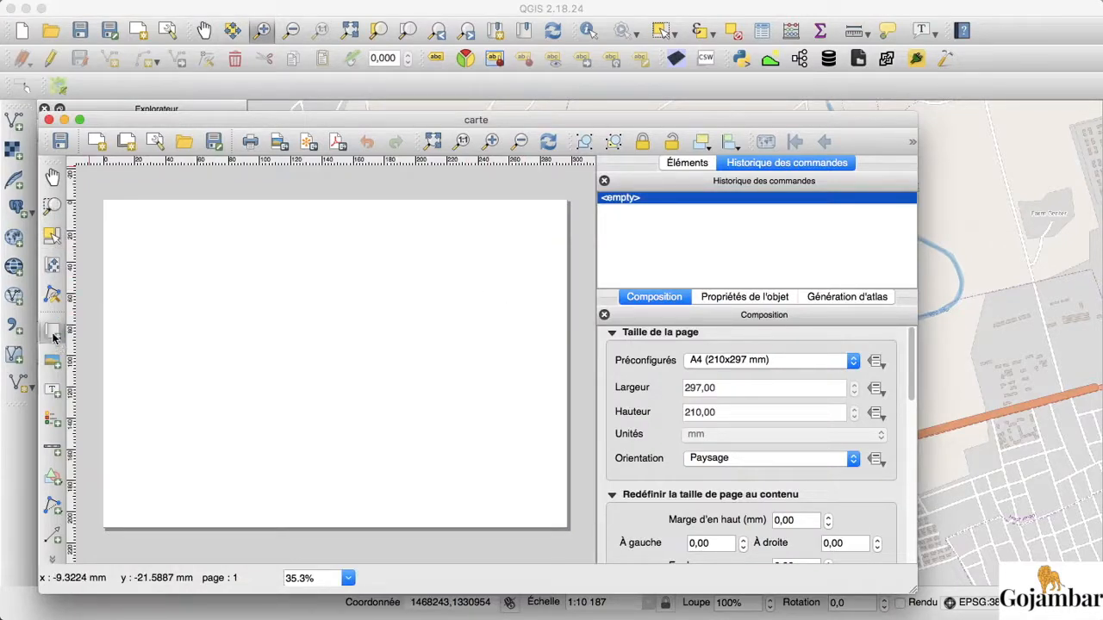
pyautogui.moveTo(106, 204); pyautogui.dragTo(567, 528)
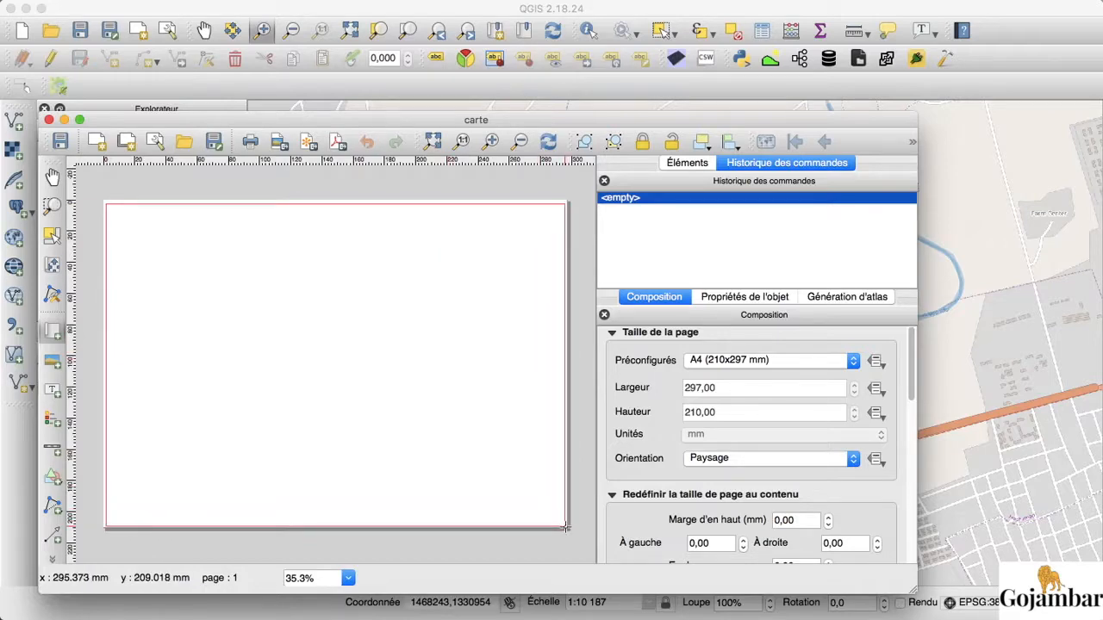